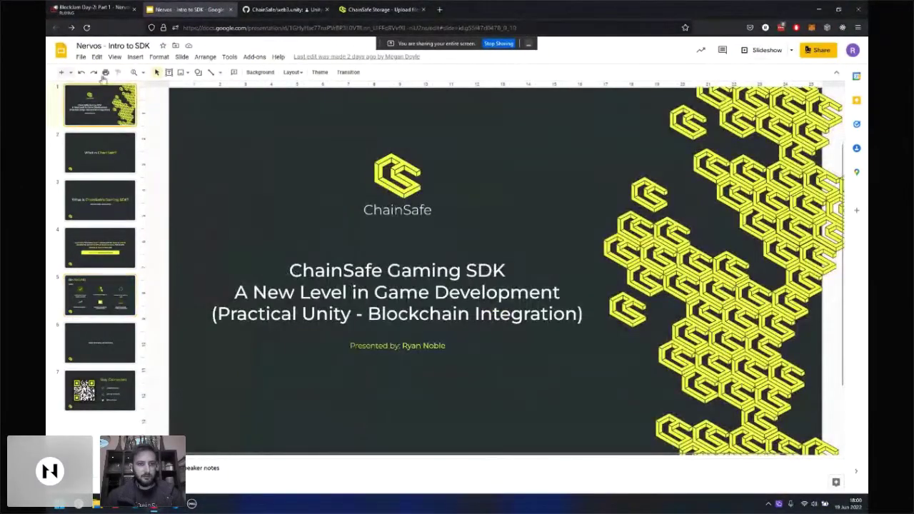
Step: Present the ChainSafe Gaming SDK slides full screen from the title slide through to the walkthrough slide
left_click(181, 57)
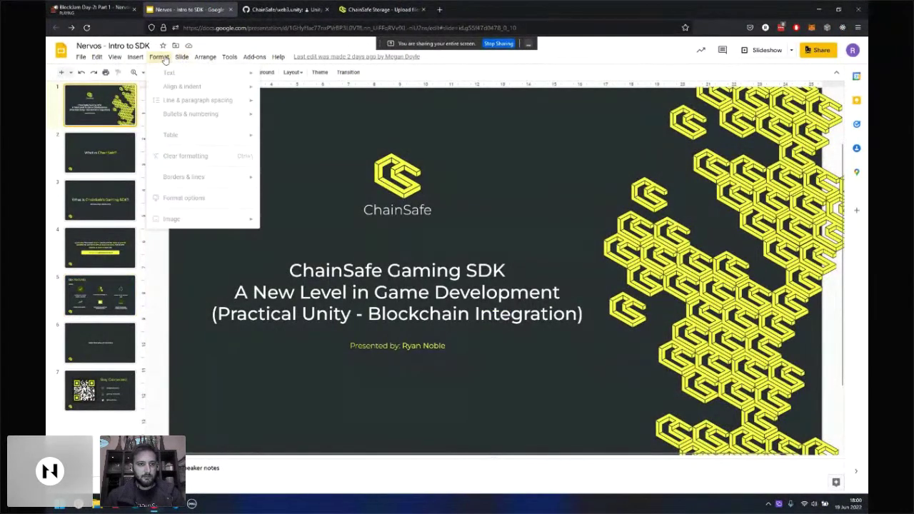
mouse_move(91, 59)
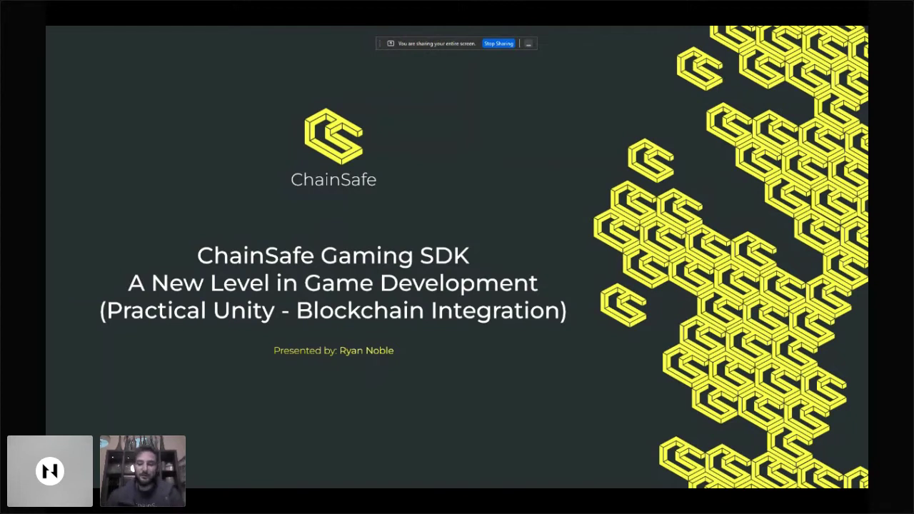
key("Right")
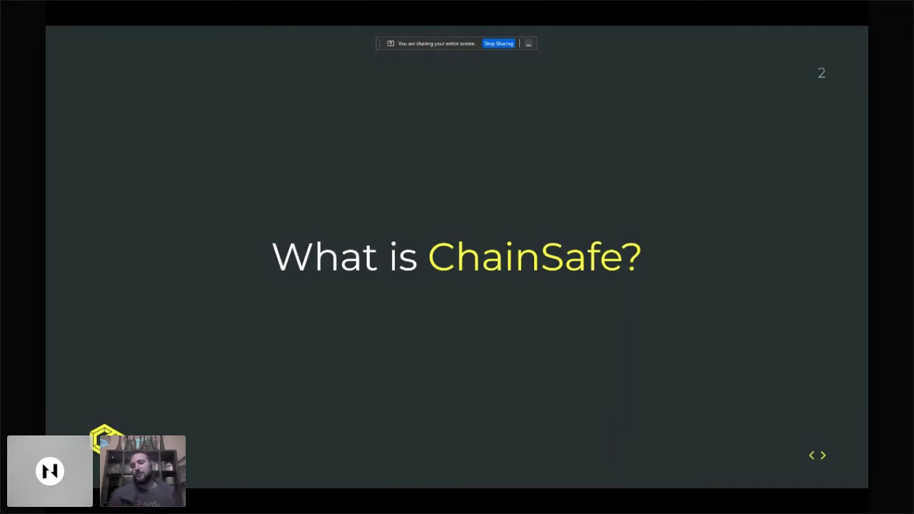
key("Right")
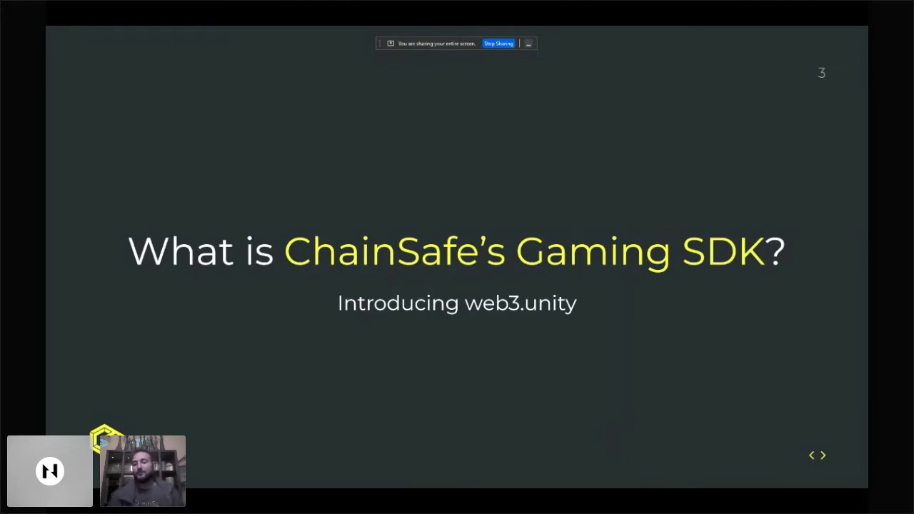
key("Right")
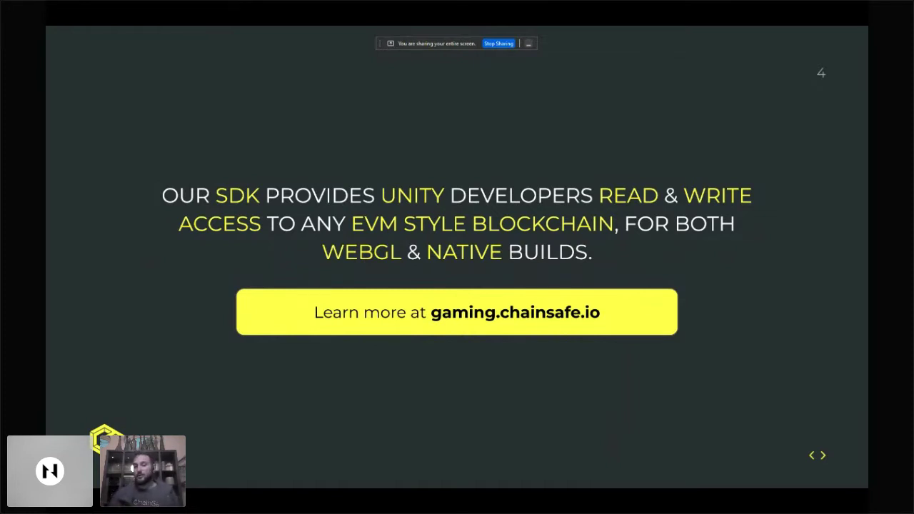
key("Right")
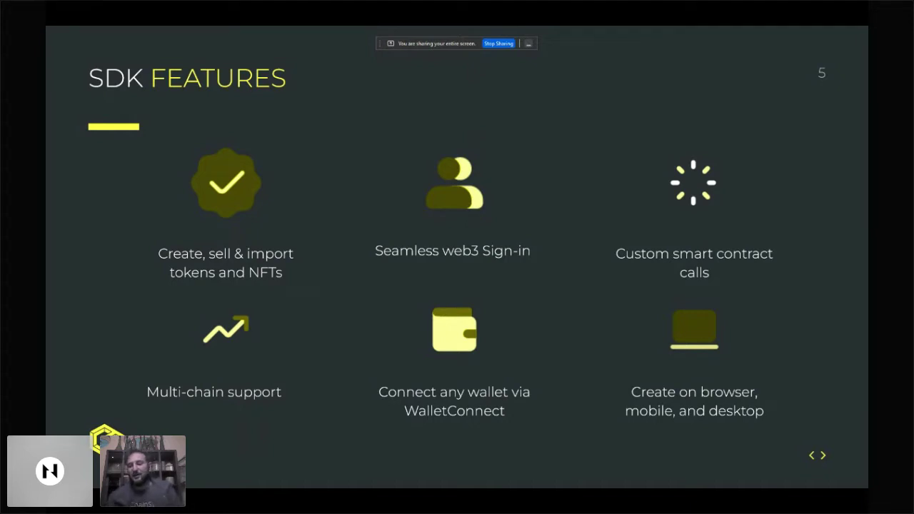
key("Right")
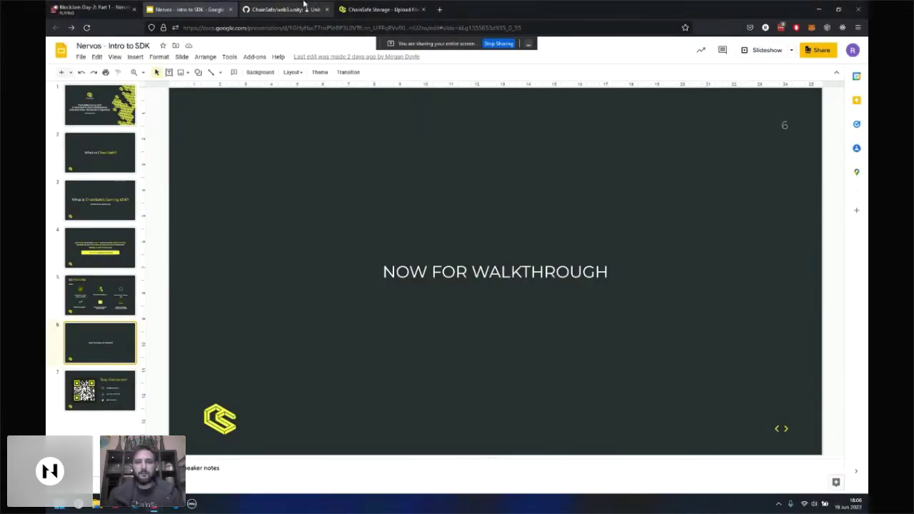
Step: Download web3.unitypackage from the v1.3.0 release of the ChainSafe web3.unity GitHub repository into Downloads, replacing the existing file
left_click(304, 9)
scroll(209, 278, "up", 3)
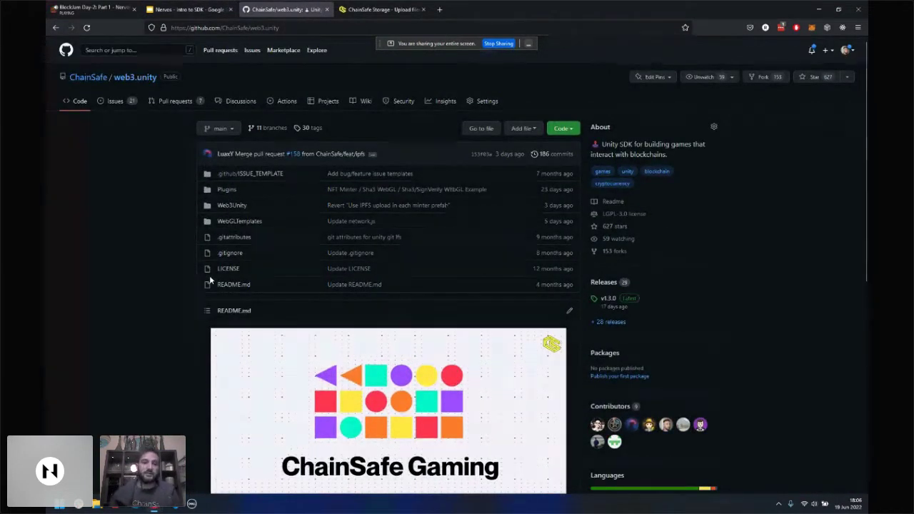
left_click(620, 303)
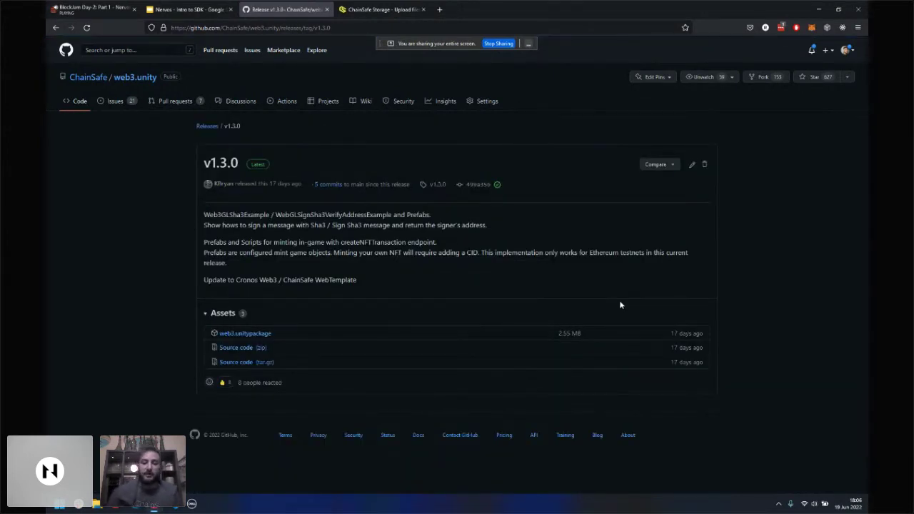
left_click(264, 335)
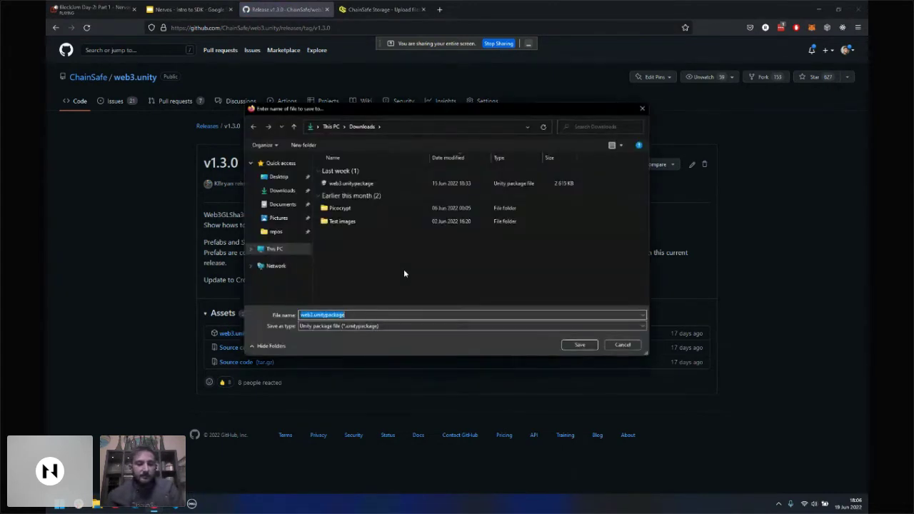
left_click(565, 346)
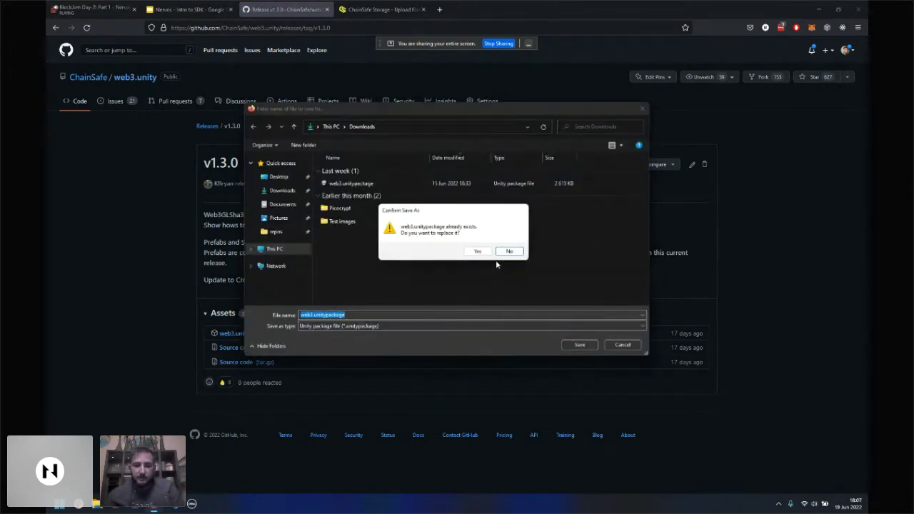
left_click(478, 252)
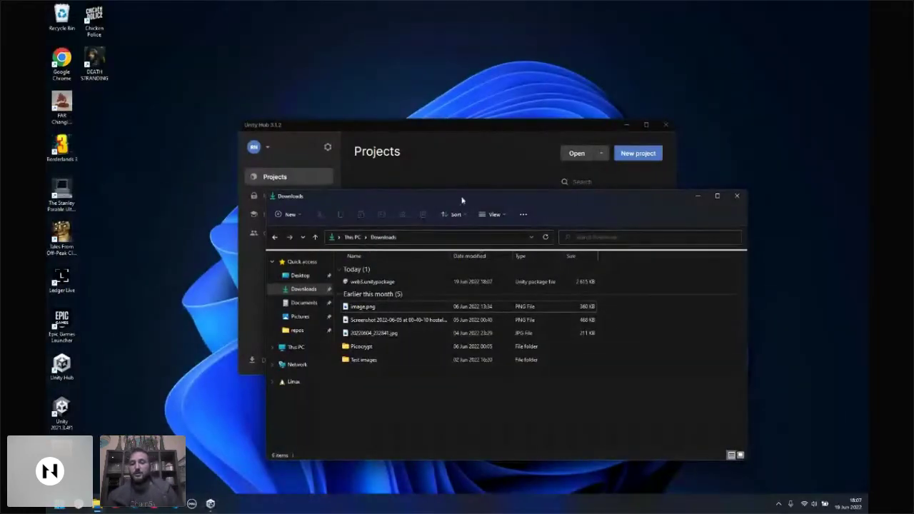
Step: Switch to Unity Hub and create a new 3D Core project named GameJam
left_click(477, 164)
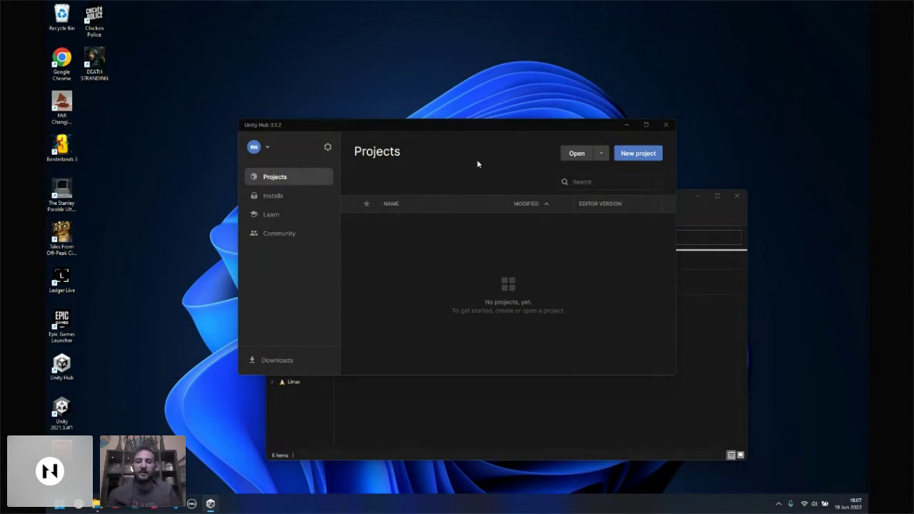
left_click(637, 154)
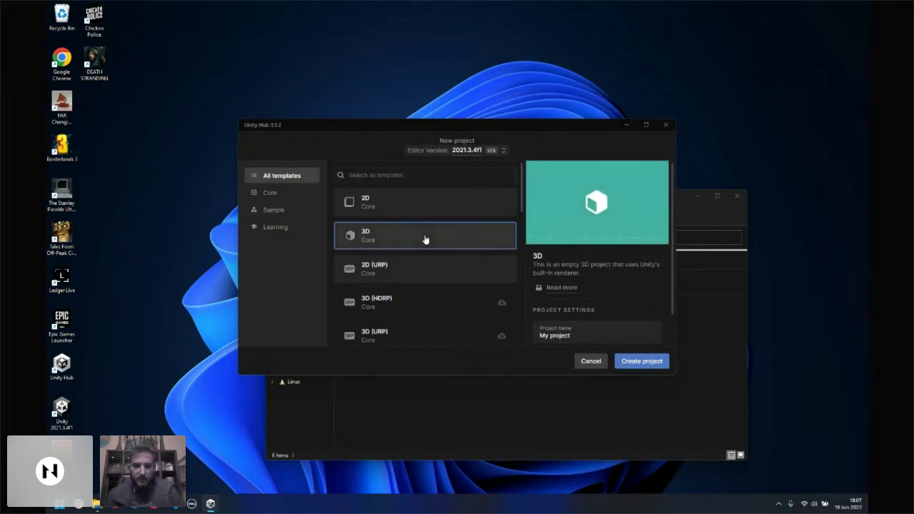
double_click(591, 338)
key("ctrl+a")
key("BackSpace")
type("GameJam")
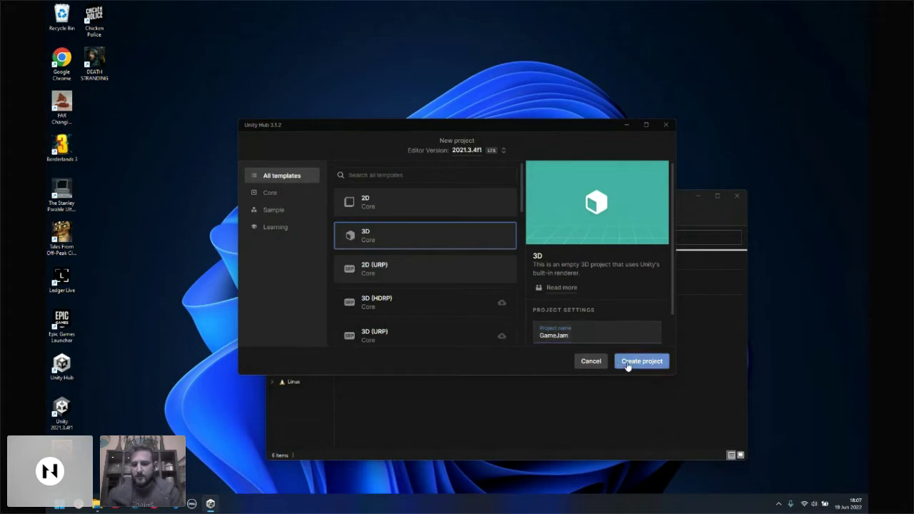
left_click(627, 363)
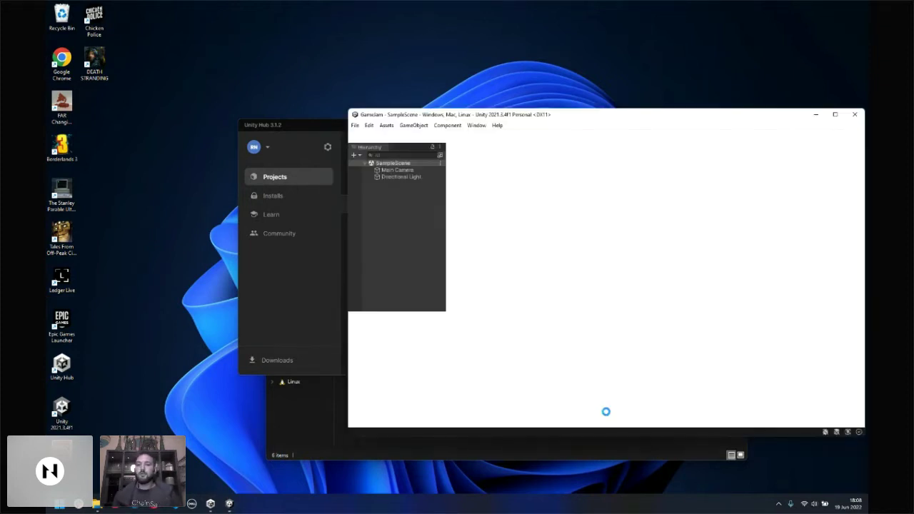
Step: Maximize the Unity editor and bring web3.unitypackage from the Downloads folder into the project's Assets
left_click(836, 114)
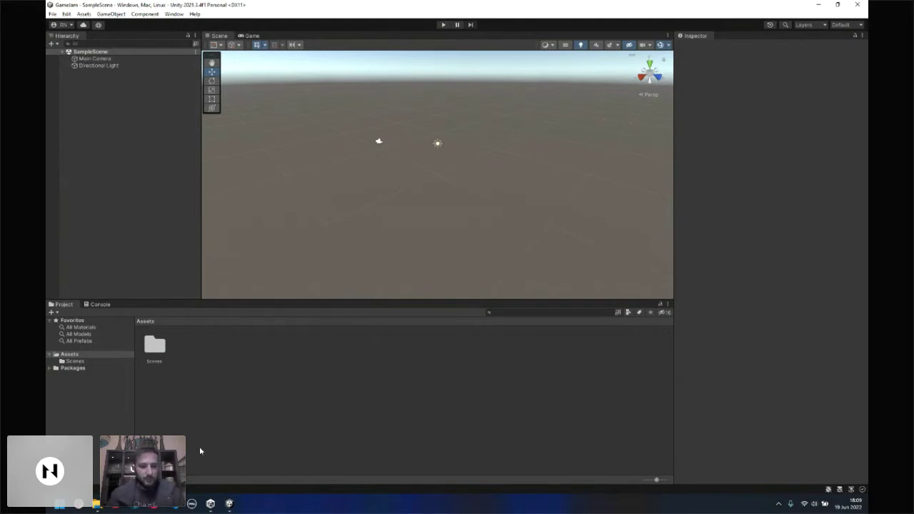
key("alt+Tab")
key("Tab")
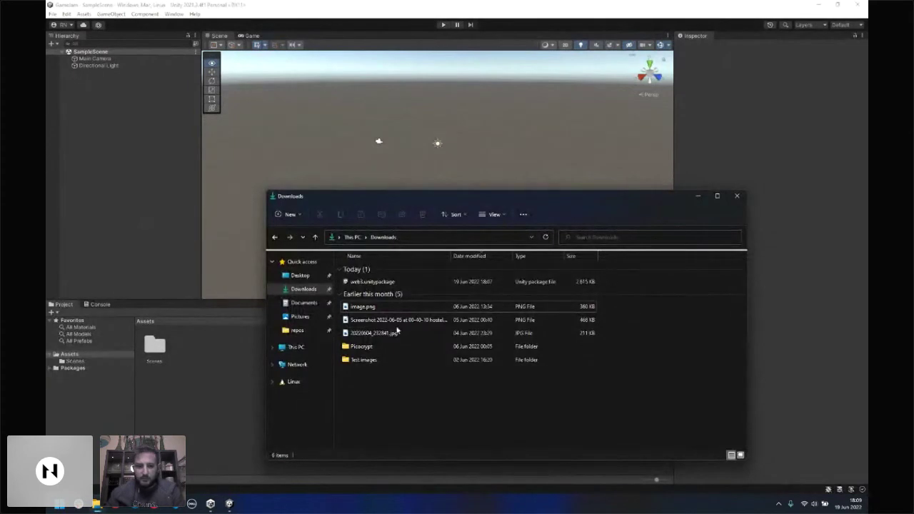
left_click_drag(366, 284, 86, 357)
left_click(657, 146)
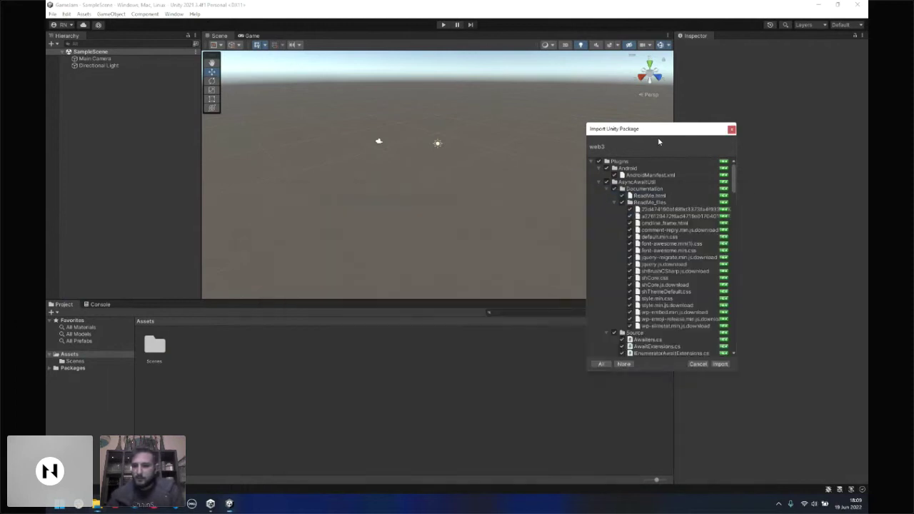
Step: Review the web3 package's prefabs and scenes, and import all of its files into the project
scroll(695, 229, "down", 3)
scroll(696, 228, "down", 10)
scroll(694, 225, "down", 10)
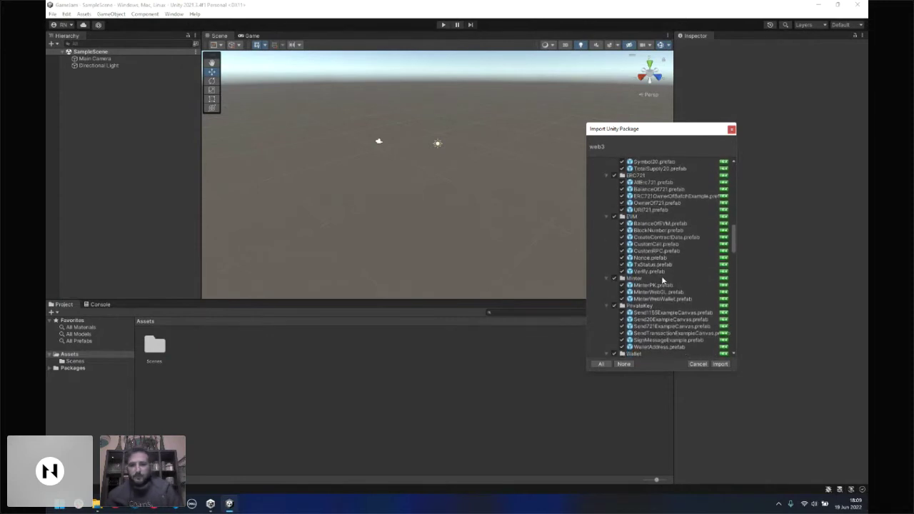
scroll(662, 280, "up", 5)
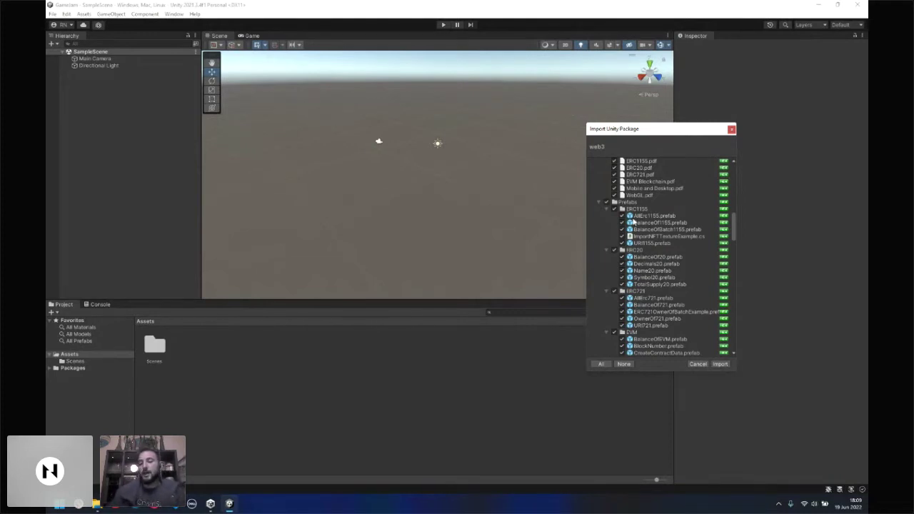
scroll(632, 222, "down", 10)
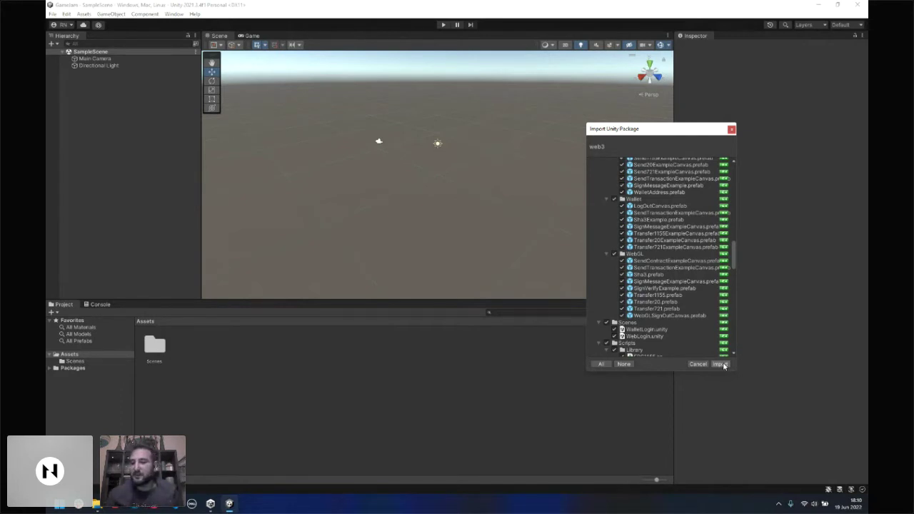
left_click(720, 364)
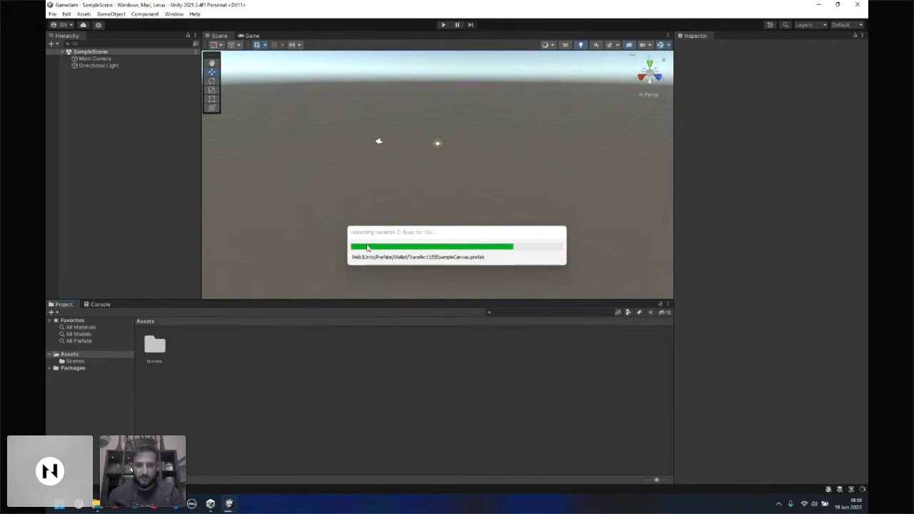
Step: Switch the project's build platform to WebGL in the build settings
left_click(68, 14)
mouse_move(54, 15)
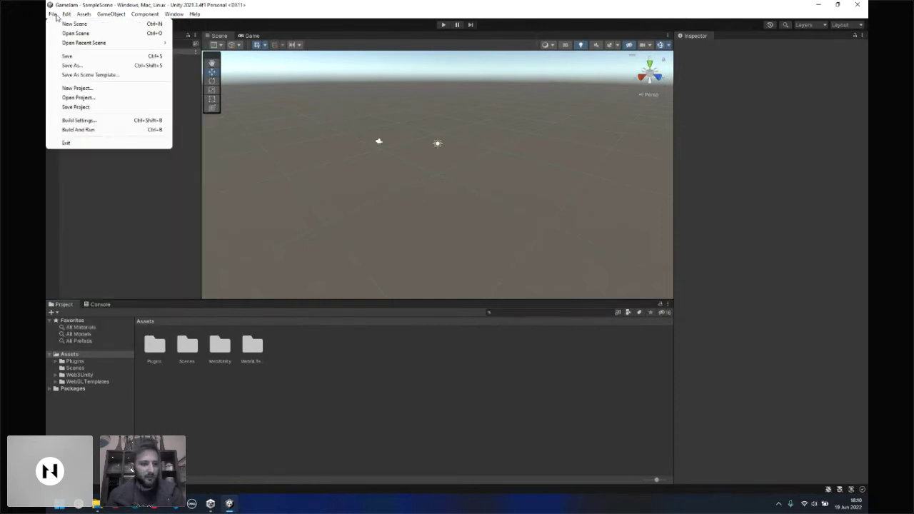
left_click(78, 120)
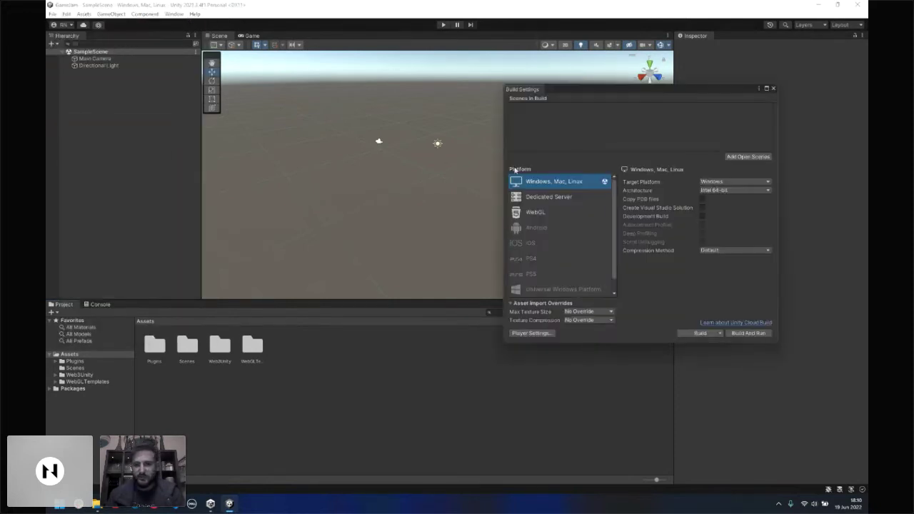
left_click(528, 214)
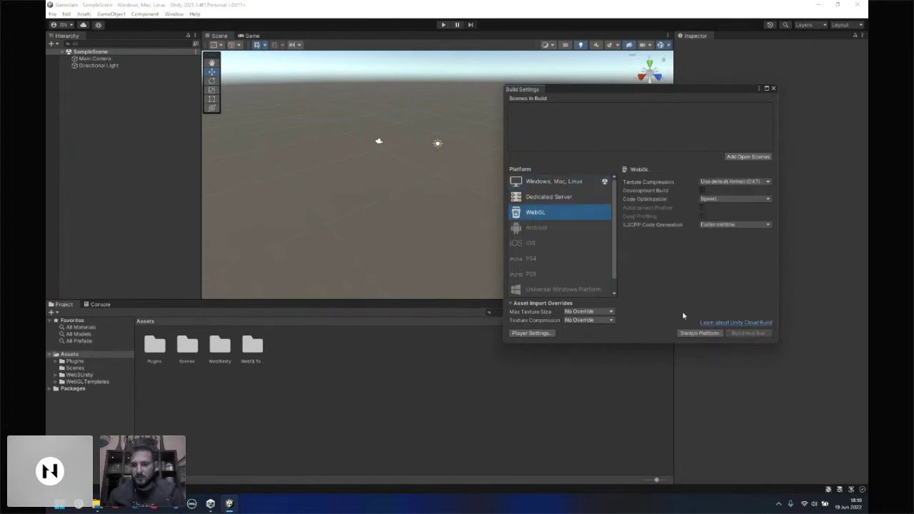
left_click(700, 333)
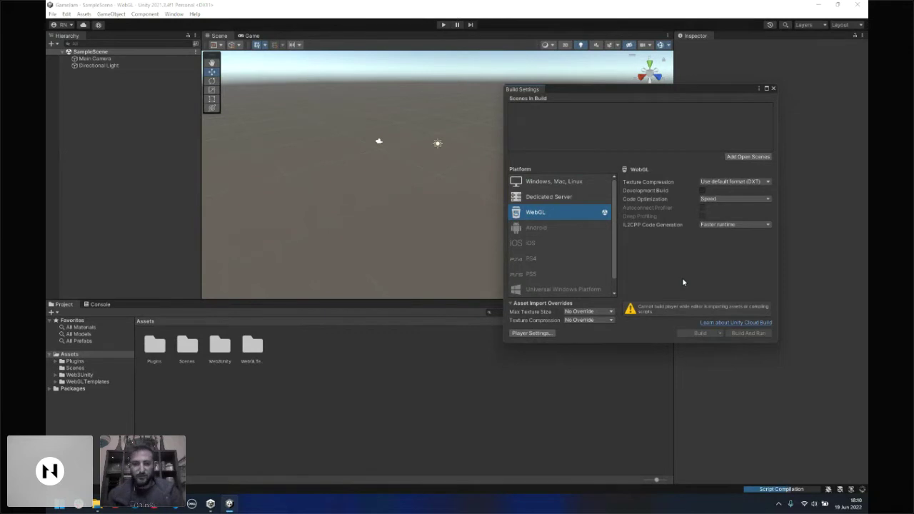
Step: Set the WebGL template in the player settings to the one with the yellow ChainSafe logo, and close the project settings
left_click(531, 333)
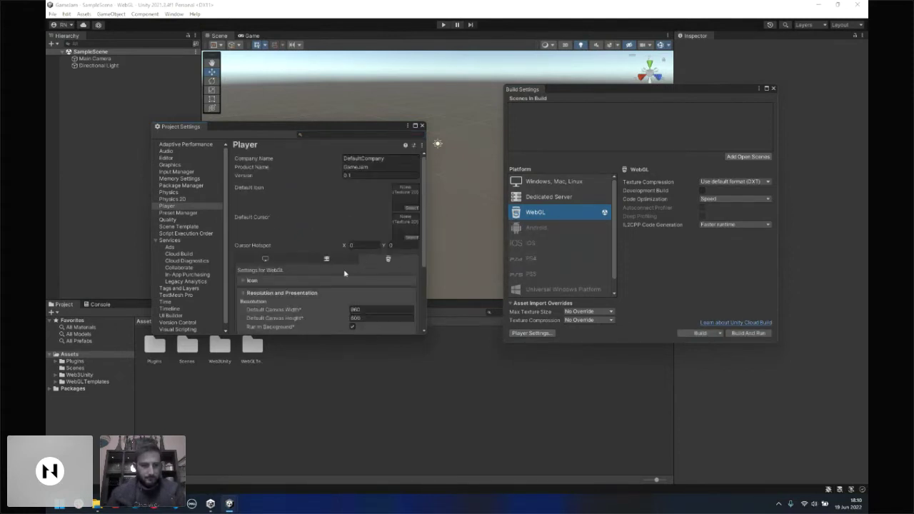
scroll(340, 279, "down", 5)
left_click(283, 251)
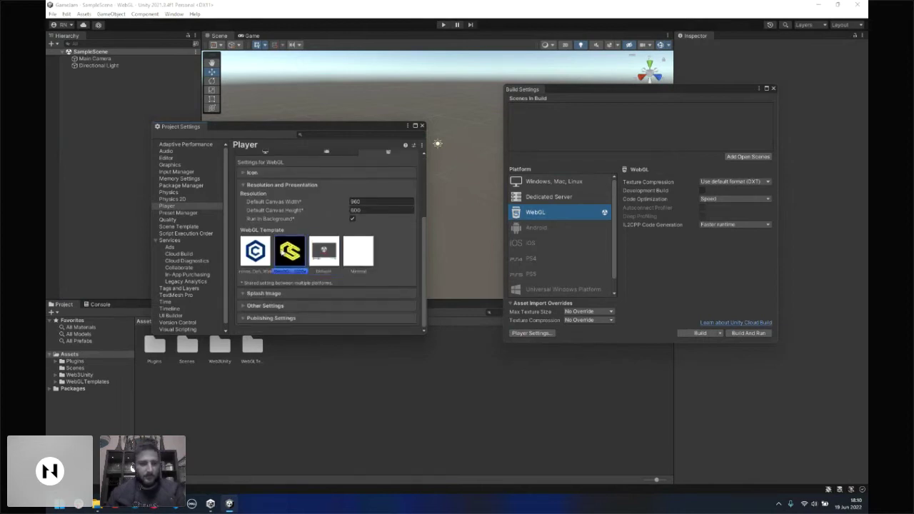
scroll(286, 239, "up", 5)
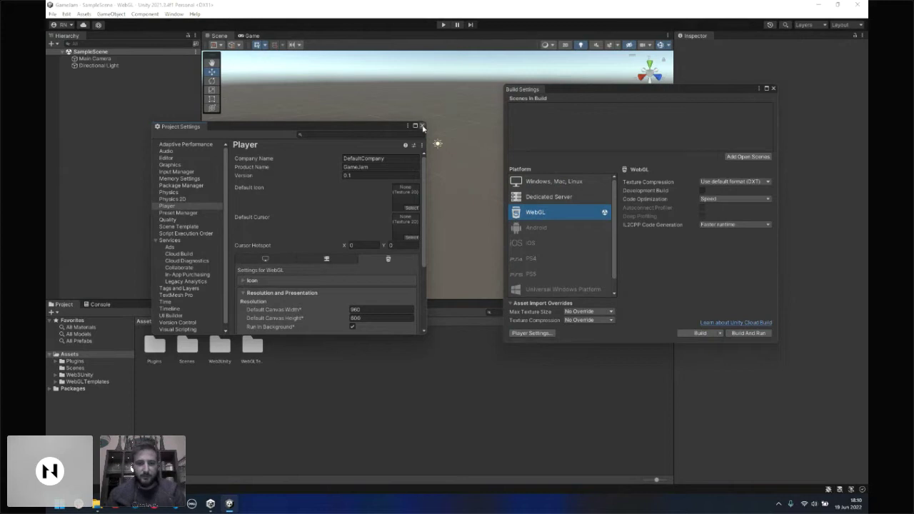
left_click(422, 126)
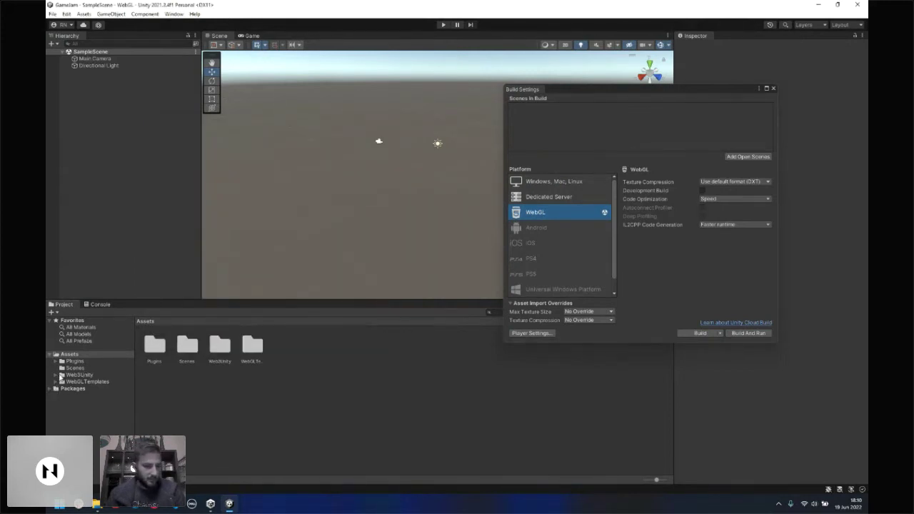
Step: Add the WebLogin scene from the Web3Unity Scenes folder to the build's scene list
left_click(63, 368)
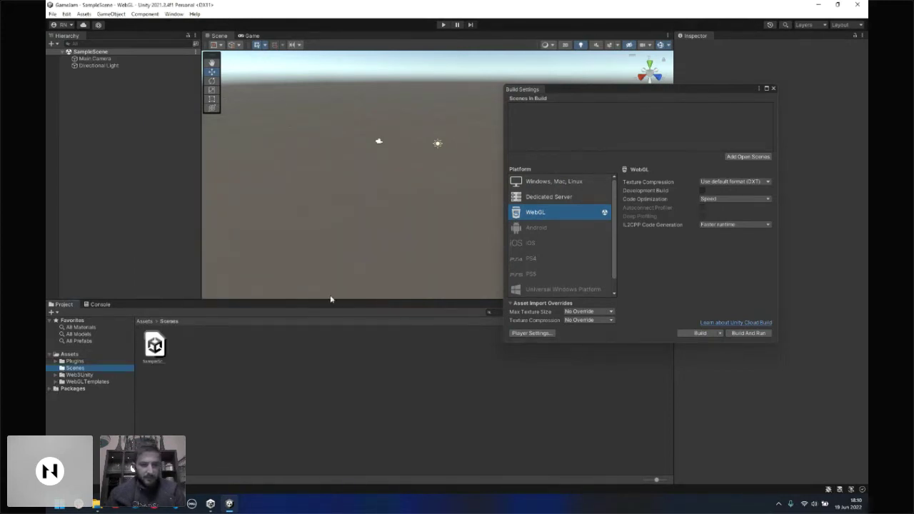
left_click(56, 375)
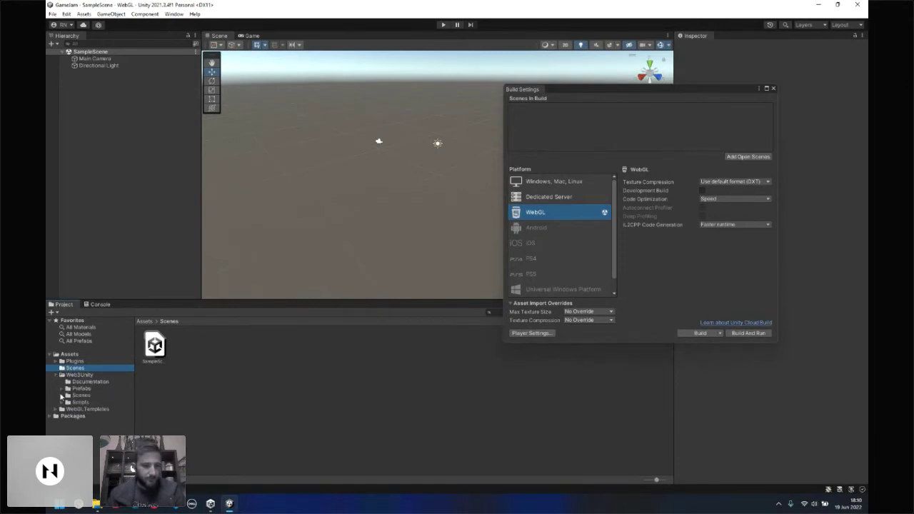
left_click(68, 395)
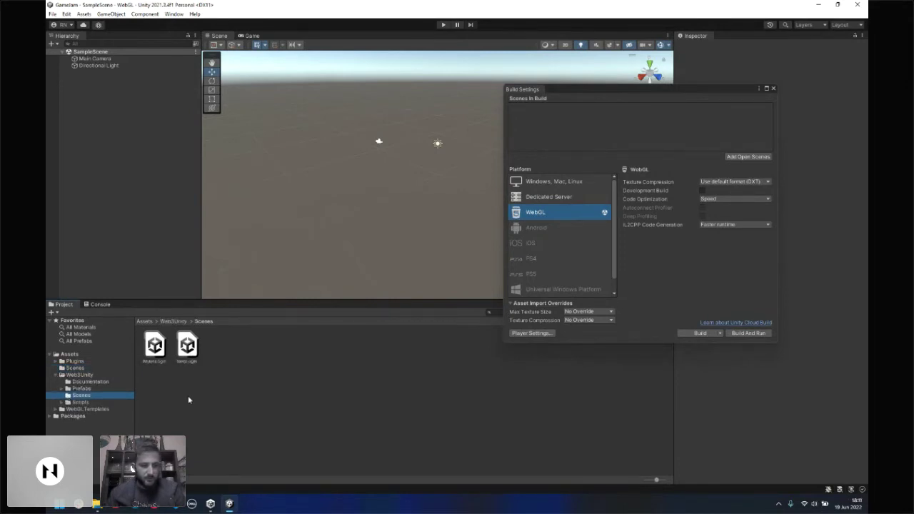
left_click(189, 349)
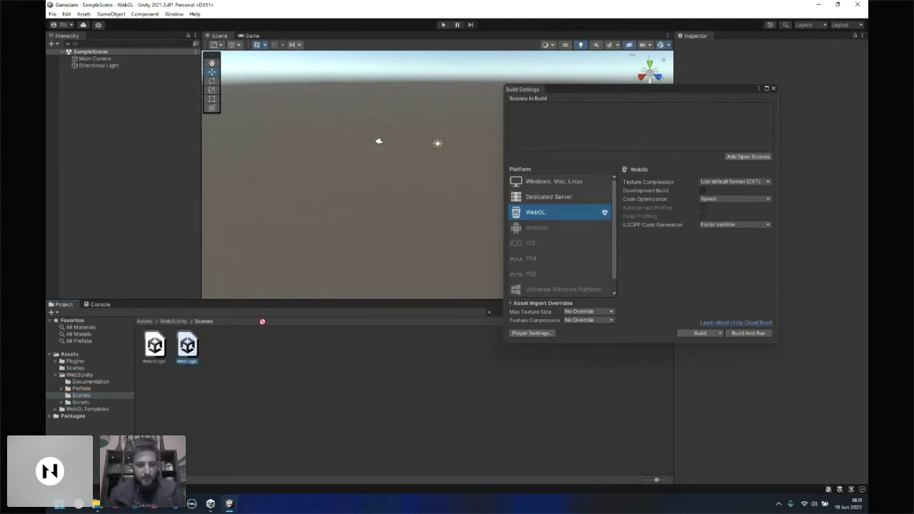
left_click_drag(292, 305, 529, 133)
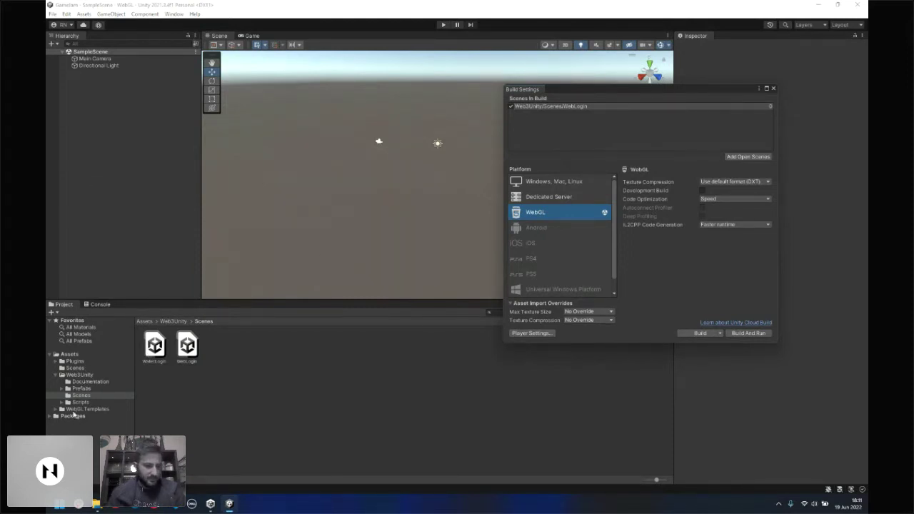
Step: Add SampleScene from the project's main Scenes folder after WebLogin in the build list, and close the build settings
left_click(74, 367)
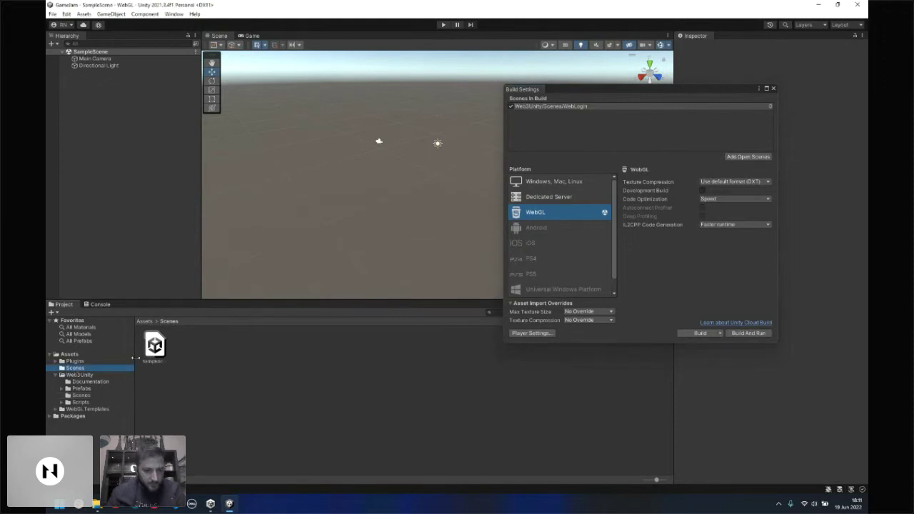
left_click(153, 345)
left_click_drag(152, 349, 540, 125)
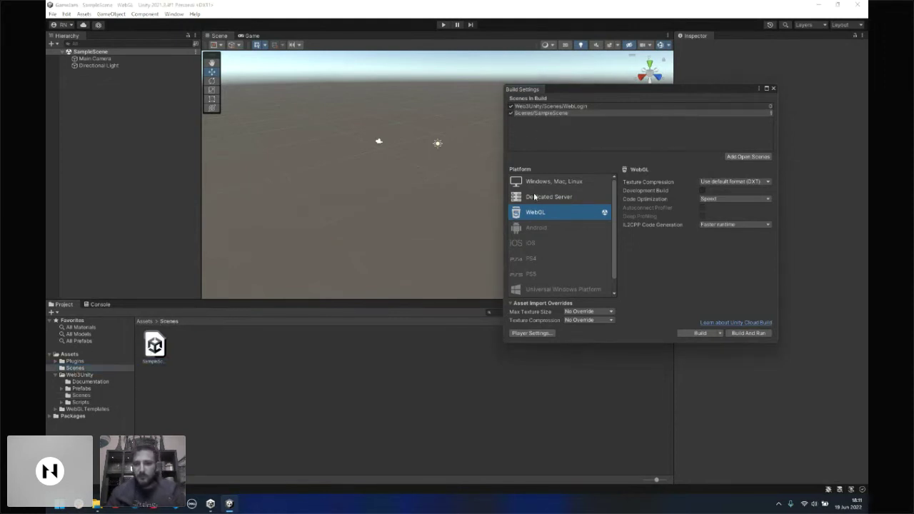
left_click(773, 88)
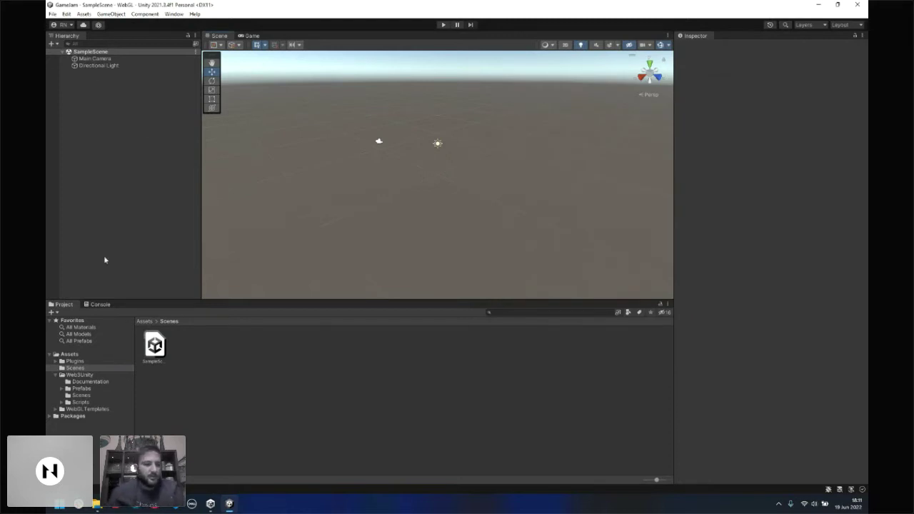
Step: Browse the Web3Unity Wallet and EVM prefabs, and open the EthBalanceOfExample script of the BalanceOfEVM prefab in the code editor
left_click(77, 389)
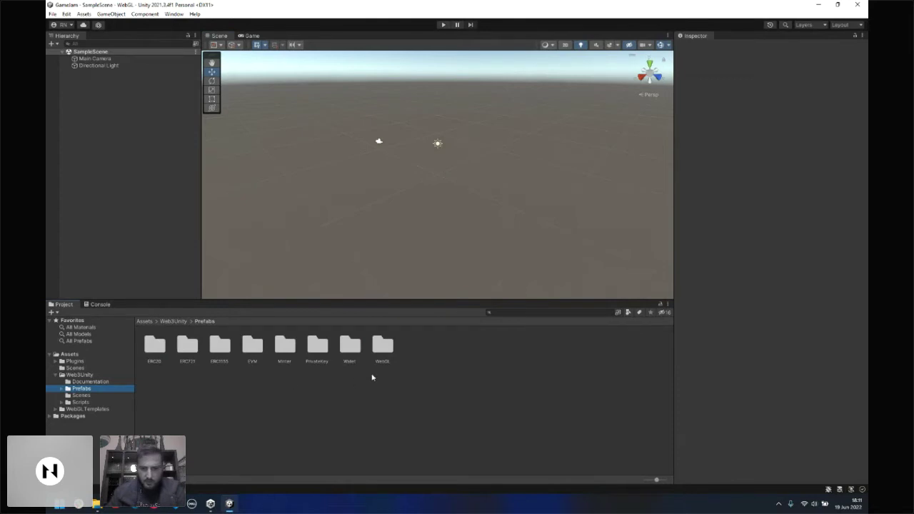
double_click(347, 354)
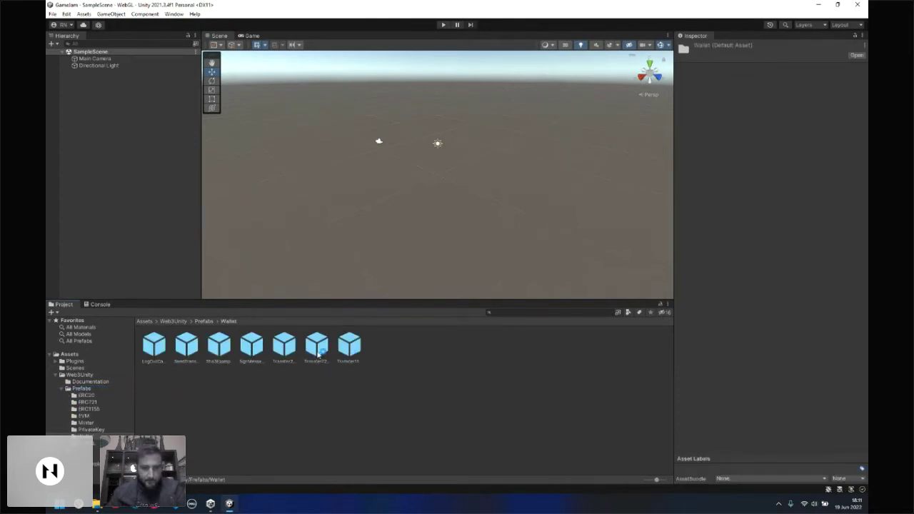
left_click(92, 416)
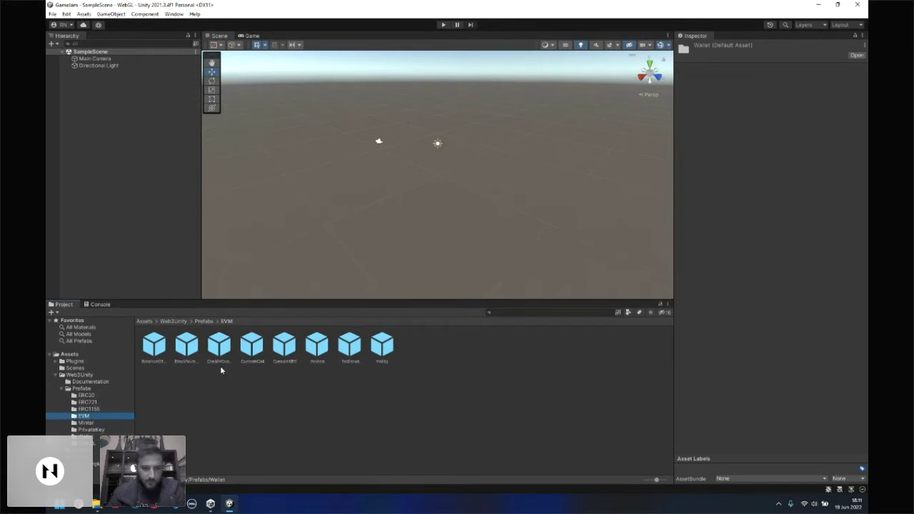
left_click(155, 348)
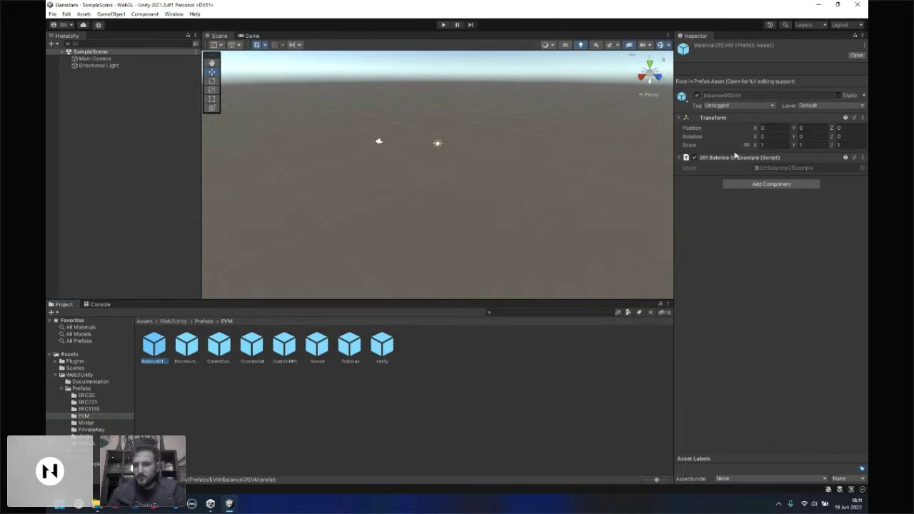
double_click(763, 167)
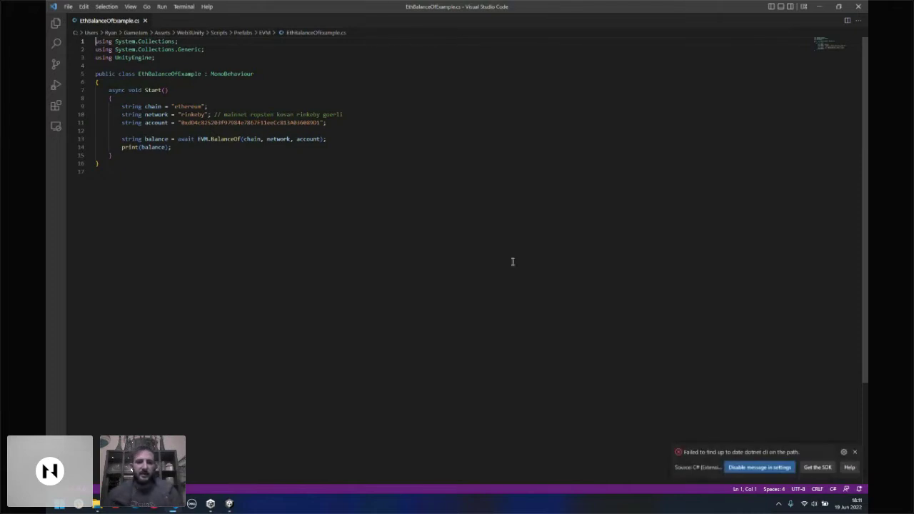
Step: Examine the chain and network values and the BalanceOf call in the EthBalanceOfExample script
double_click(198, 114)
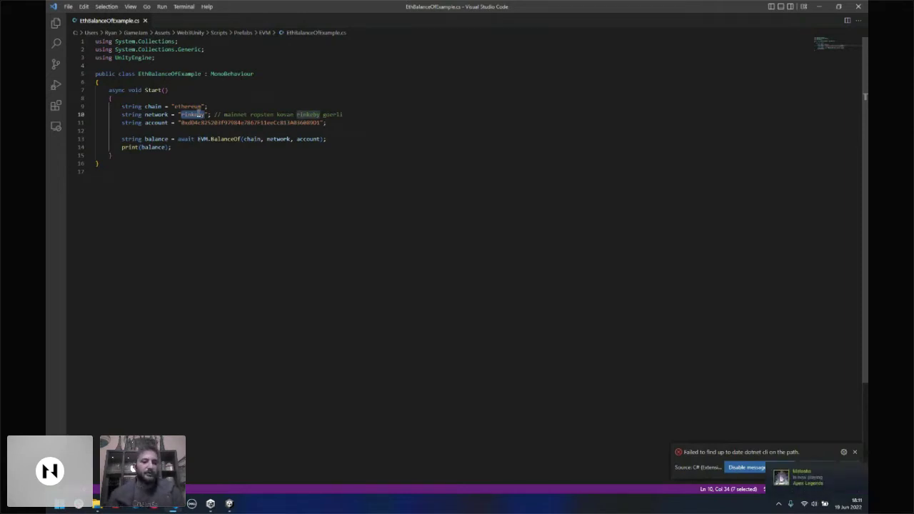
double_click(189, 107)
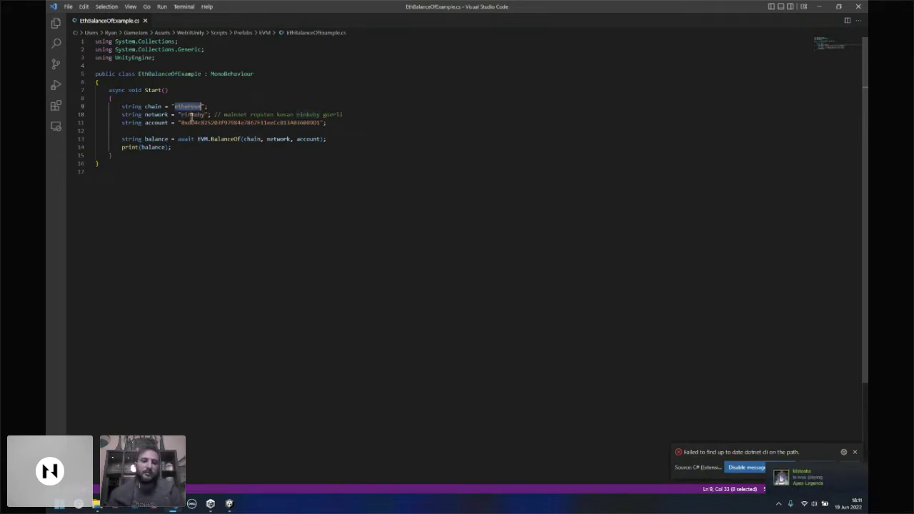
double_click(191, 114)
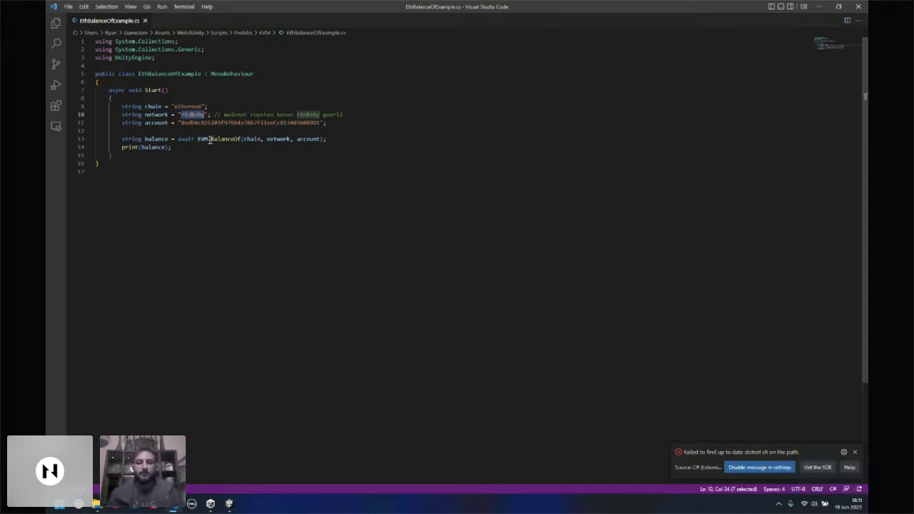
double_click(211, 140)
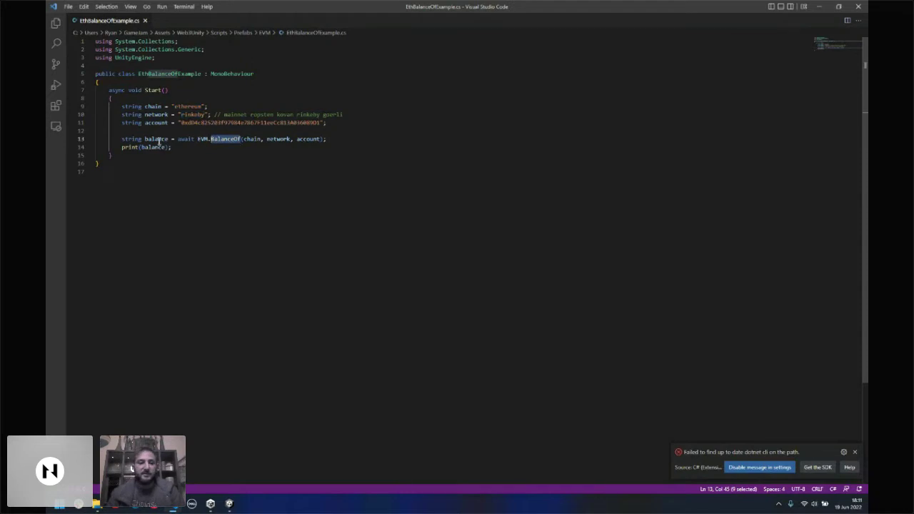
Step: Switch back to Unity and add the WalletAddress prefab from the PrivateKey prefabs folder to SampleScene
key("alt+Tab")
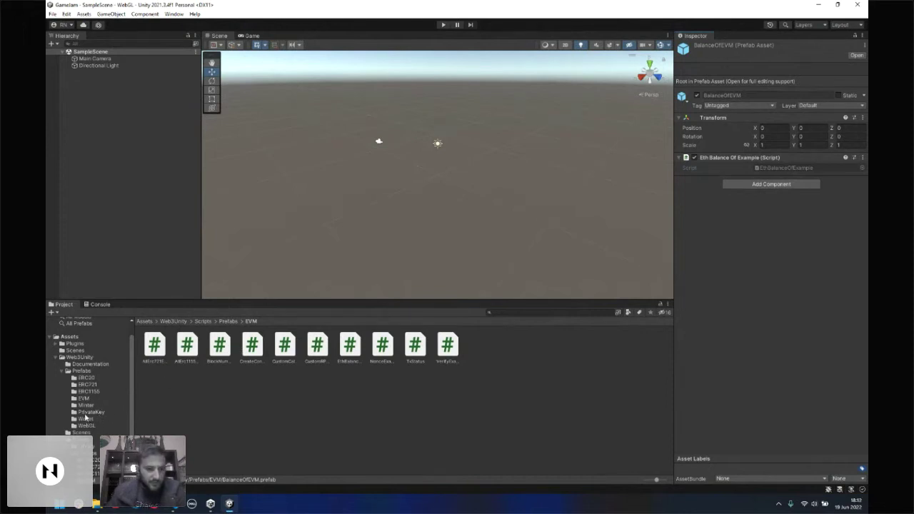
left_click(88, 413)
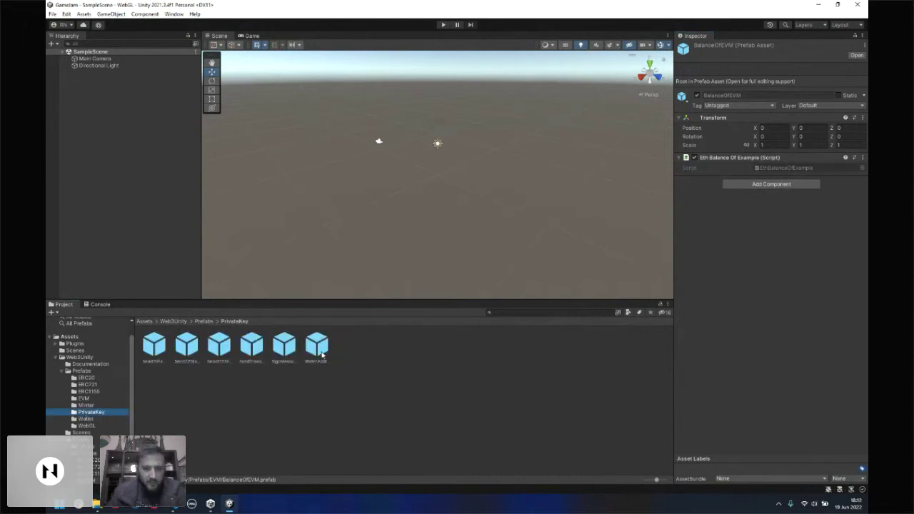
left_click(114, 100)
left_click_drag(107, 95, 108, 97)
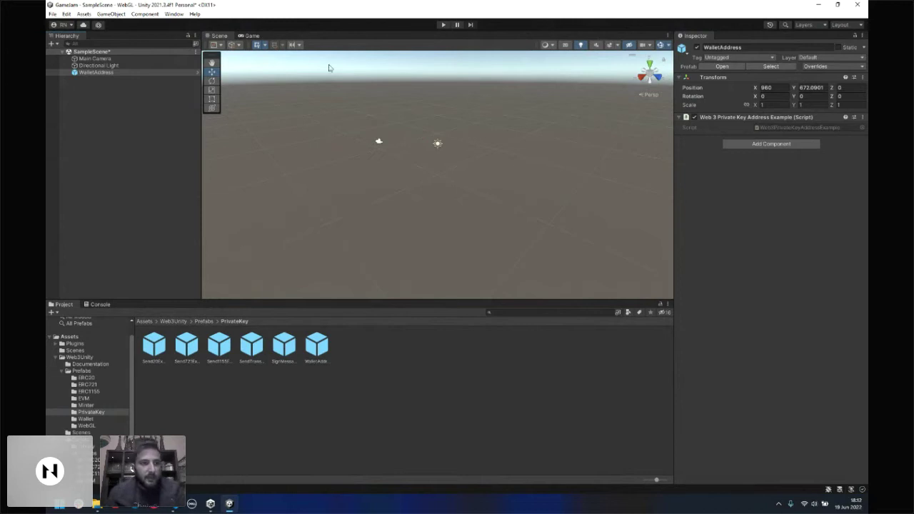
Step: Build and run the WebGL project into a new folder named Build inside the GameJam project folder
left_click(52, 14)
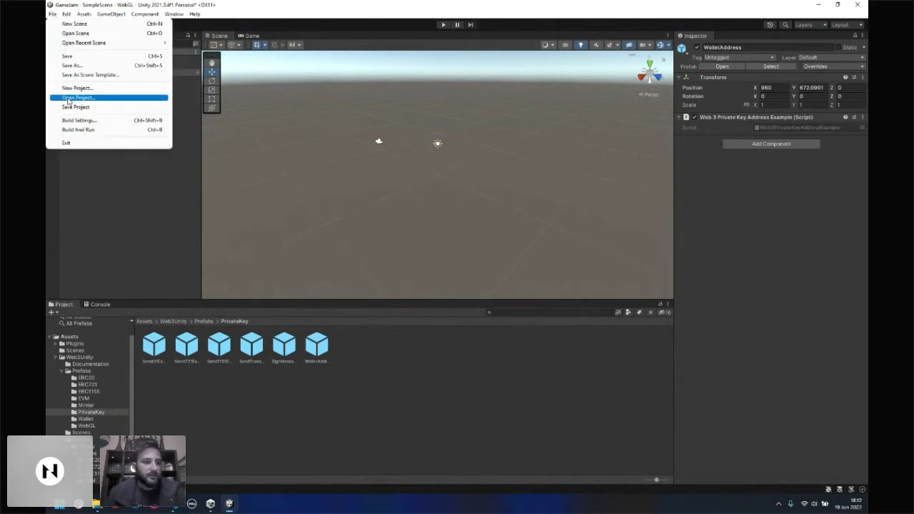
left_click(80, 130)
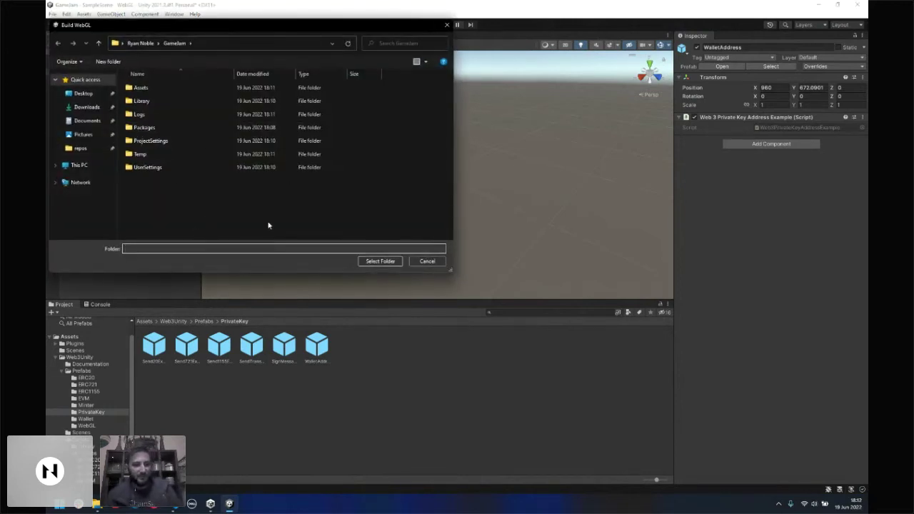
left_click(101, 62)
type("build")
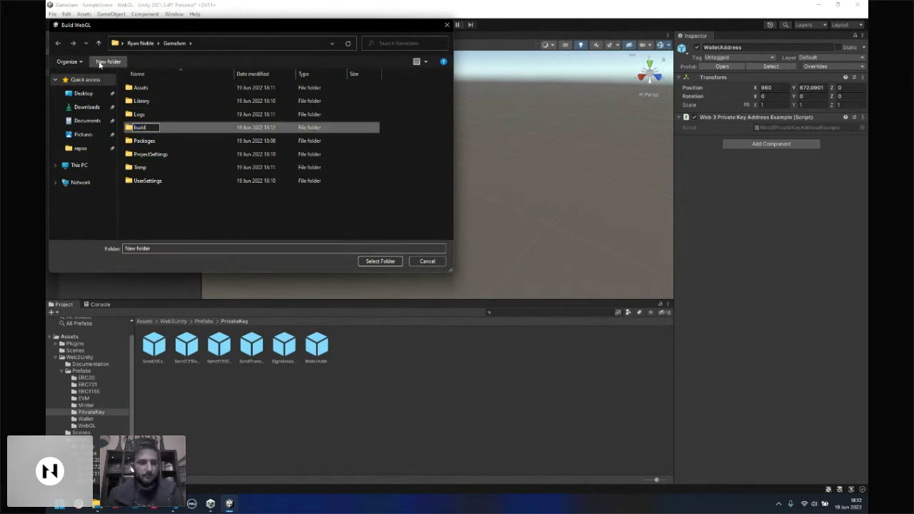
key("Return")
left_click(380, 261)
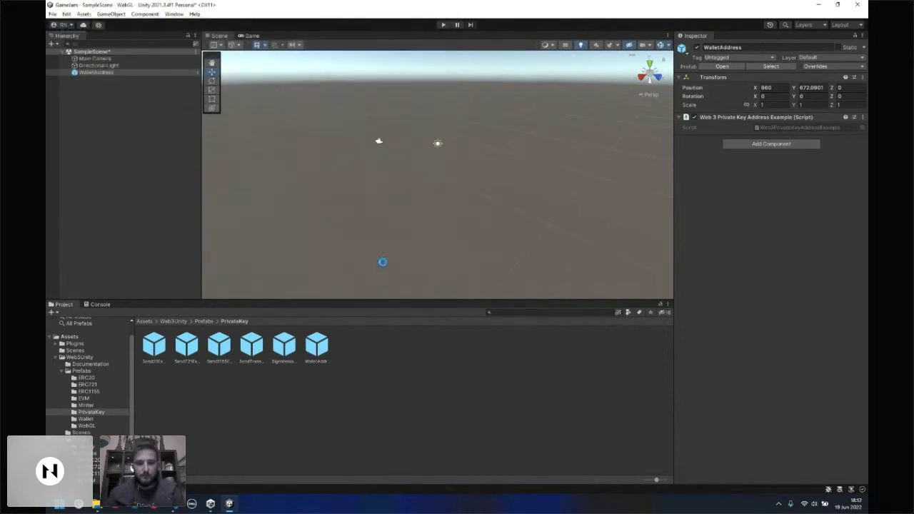
left_click(448, 272)
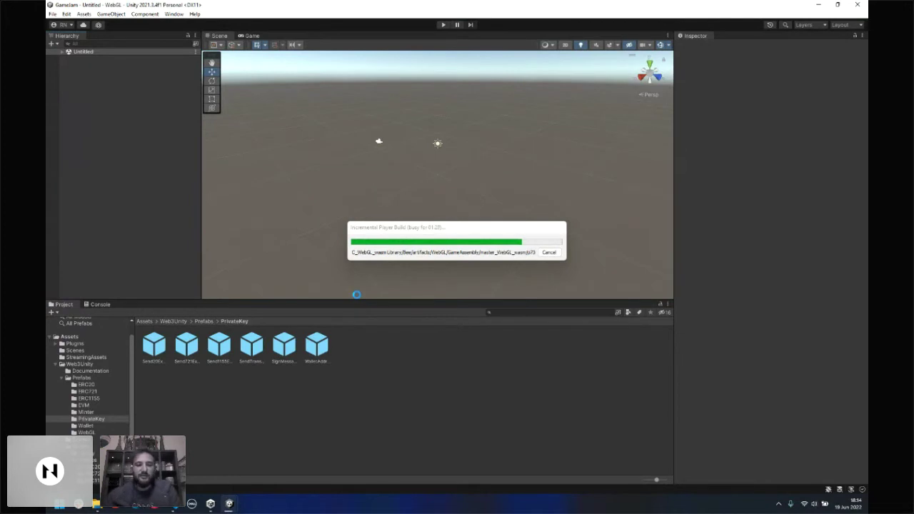
Step: Switch to the browser and view the ChainSafe Storage page and the Nervos - Intro to SDK slides
key("alt+Tab")
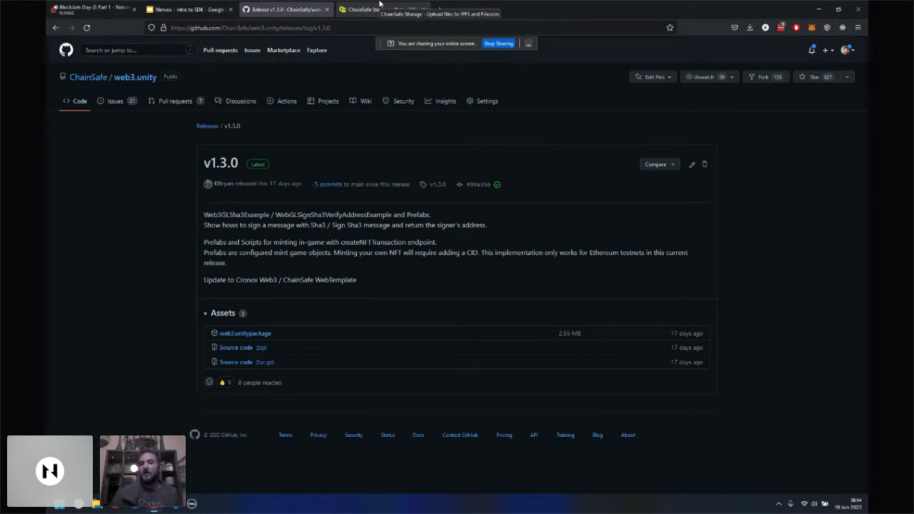
left_click(379, 4)
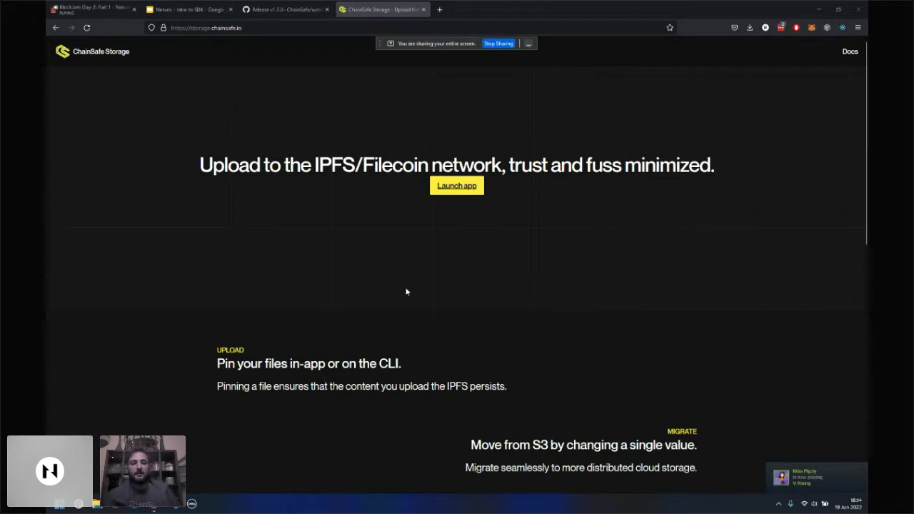
key("ctrl+super+Right")
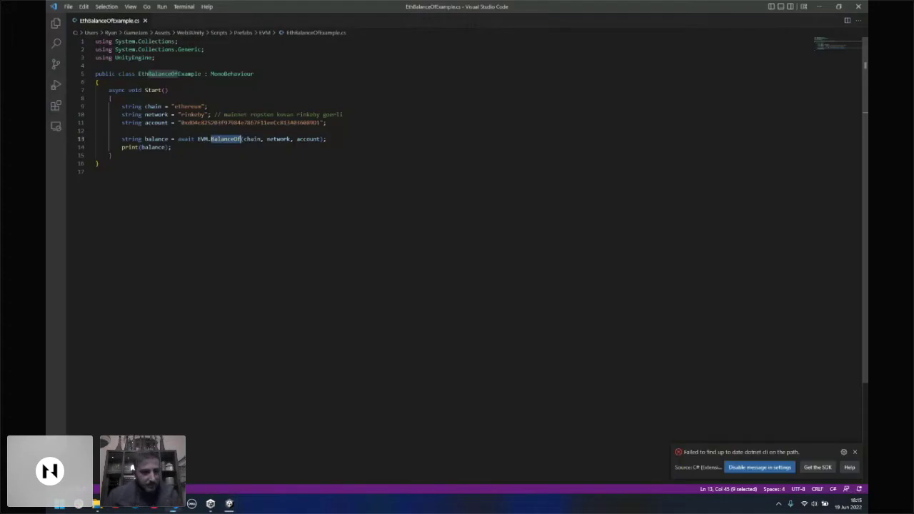
key("ctrl+b")
key("ctrl+b")
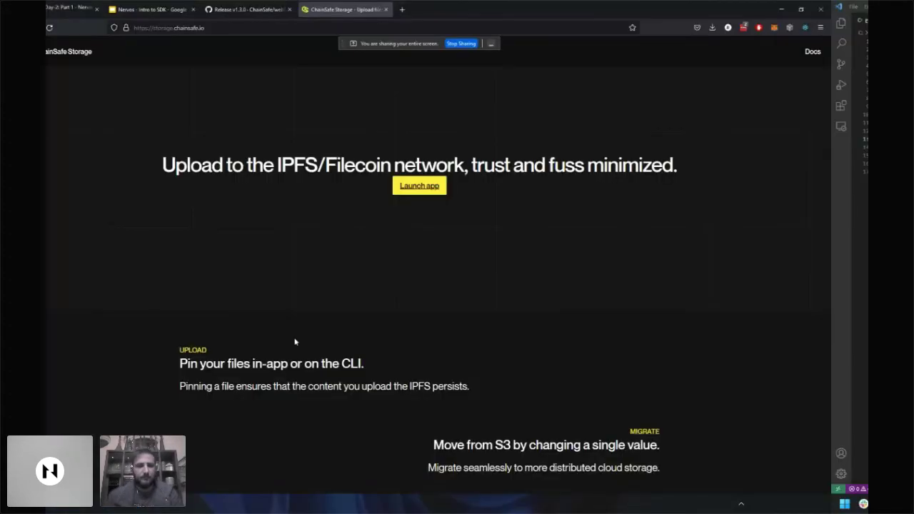
left_click(187, 9)
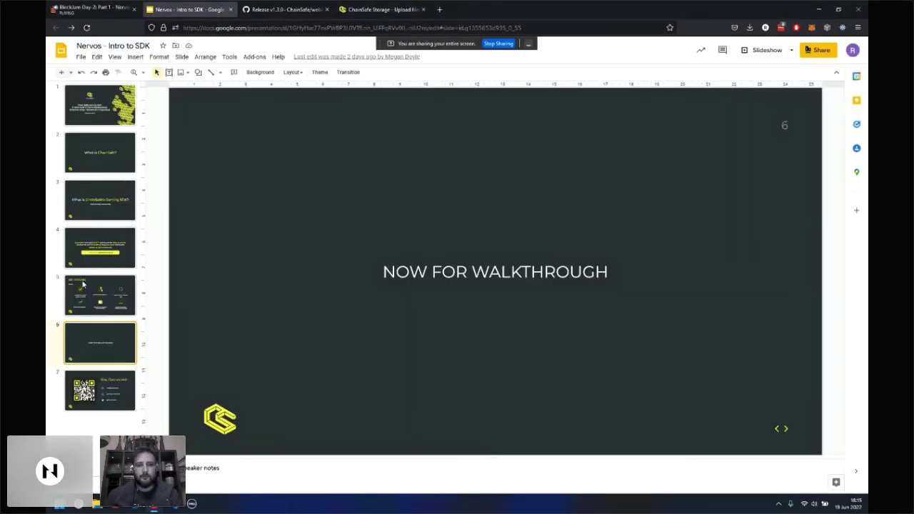
left_click(395, 6)
Step: Switch back to the browser and examine the IPFS.cs script in the Web3Unity/Scripts/Library folder of the web3.unity GitHub repository
key("alt+Tab")
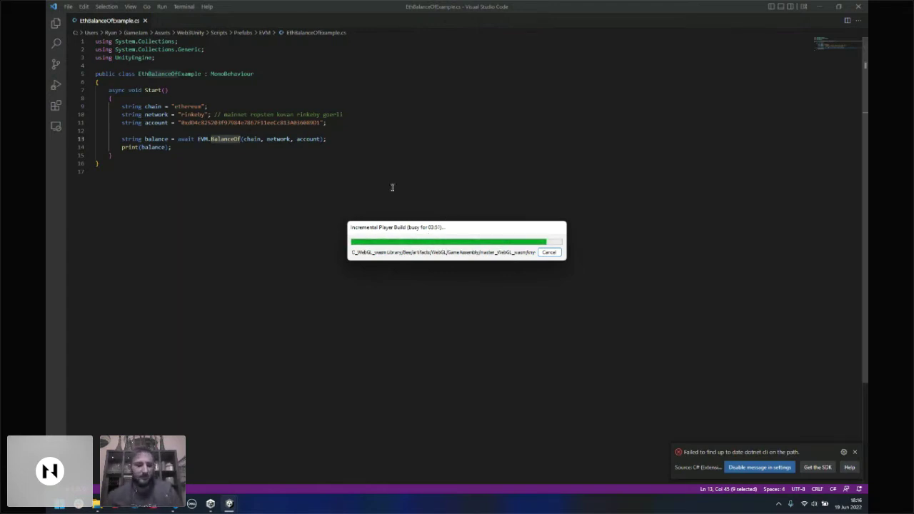
key("alt+Tab")
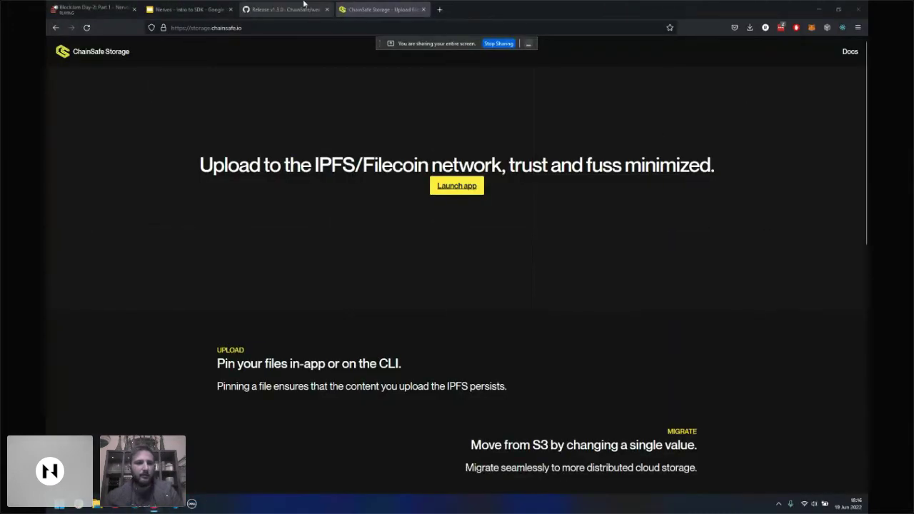
left_click(304, 5)
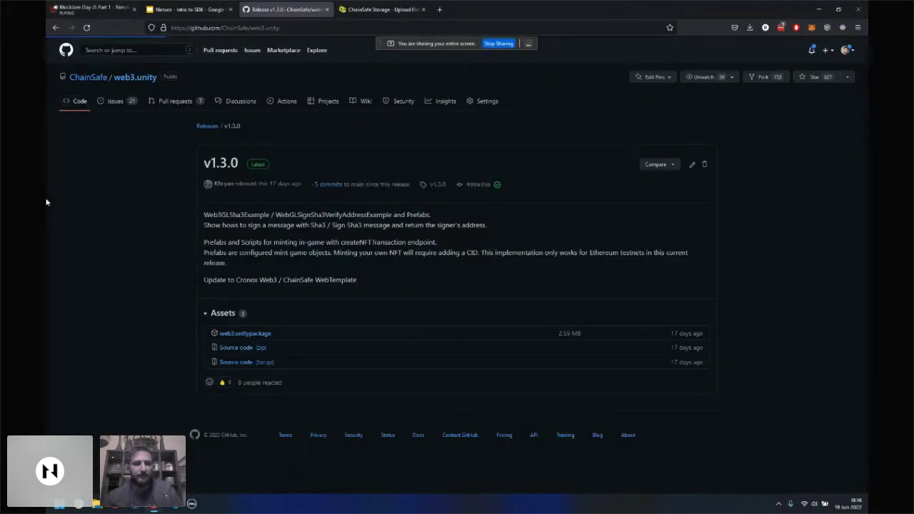
key("alt+Left")
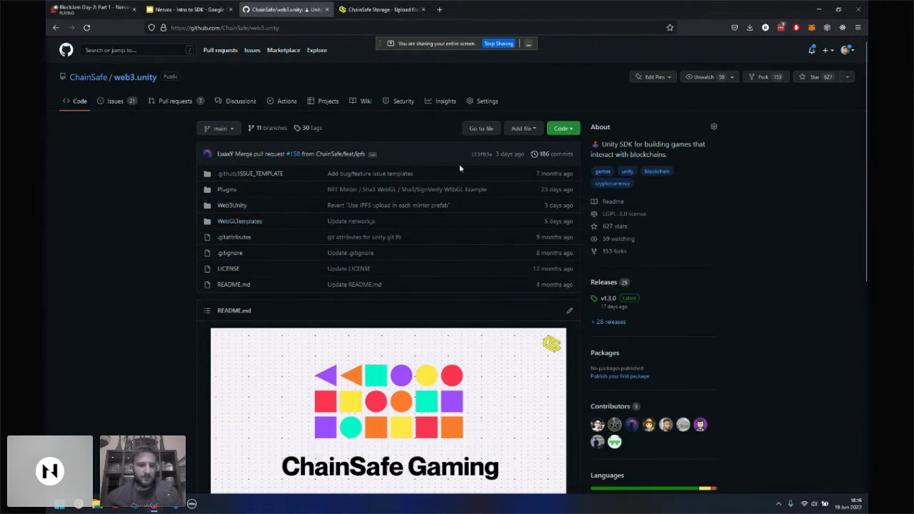
left_click(232, 205)
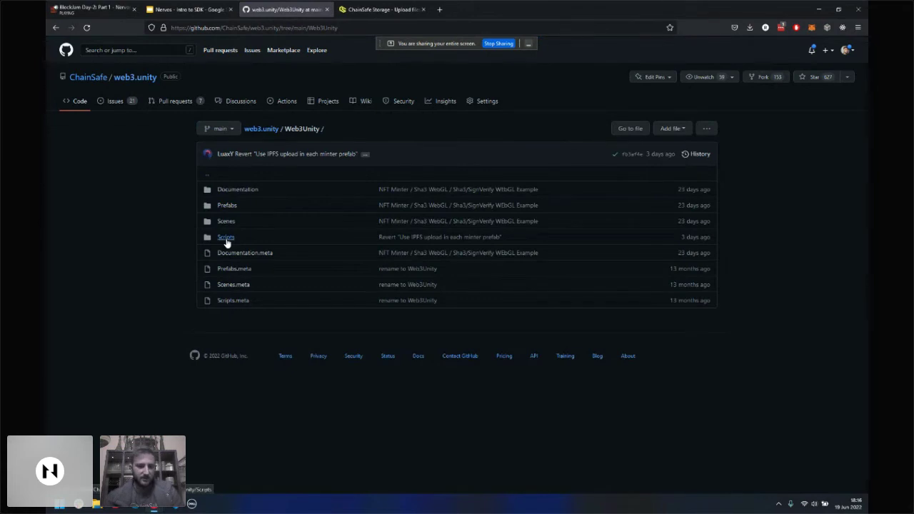
left_click(225, 239)
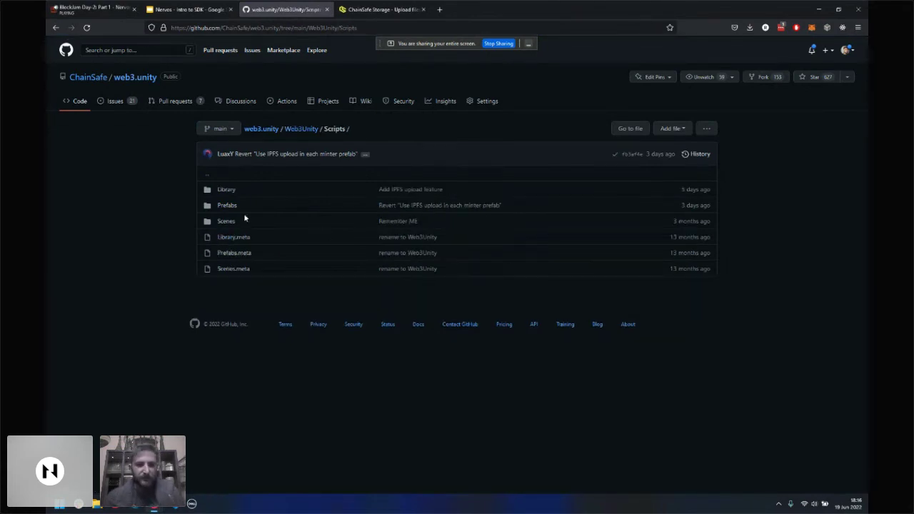
left_click(226, 190)
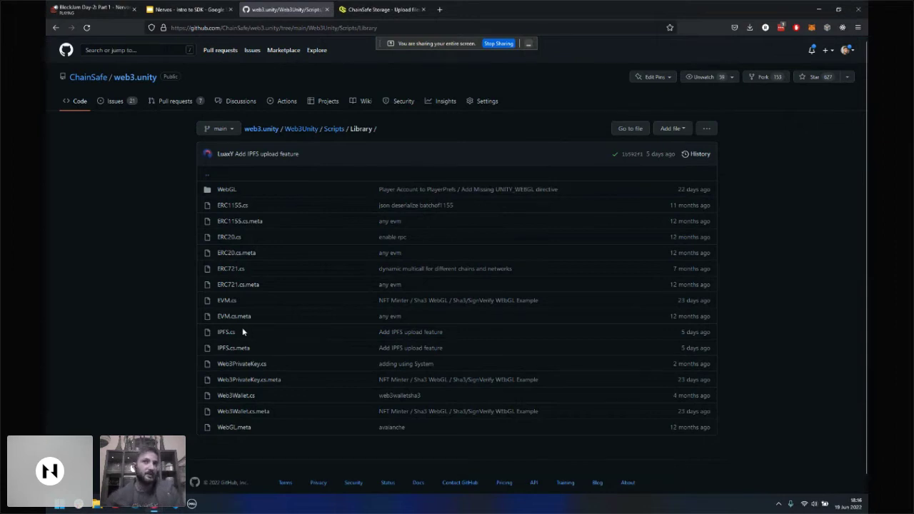
left_click(226, 338)
scroll(395, 295, "down", 2)
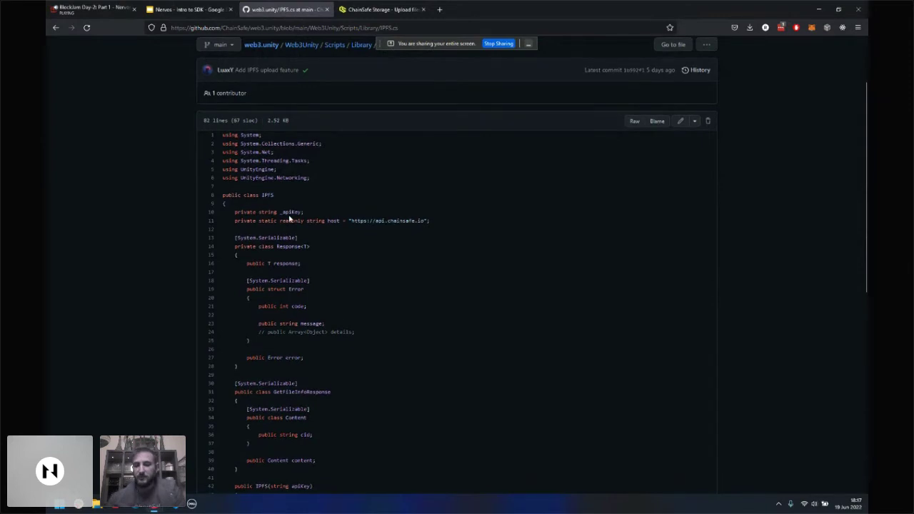
scroll(292, 217, "down", 1)
scroll(291, 218, "down", 1)
scroll(300, 335, "down", 3)
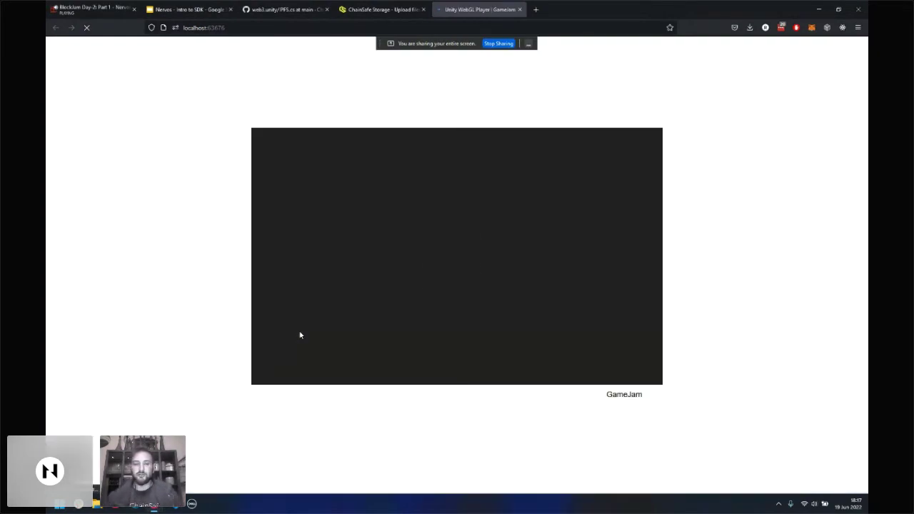
Step: Reload the GameJam player page with the developer tools open, start the login and unlock MetaMask with the wallet password
key("F12")
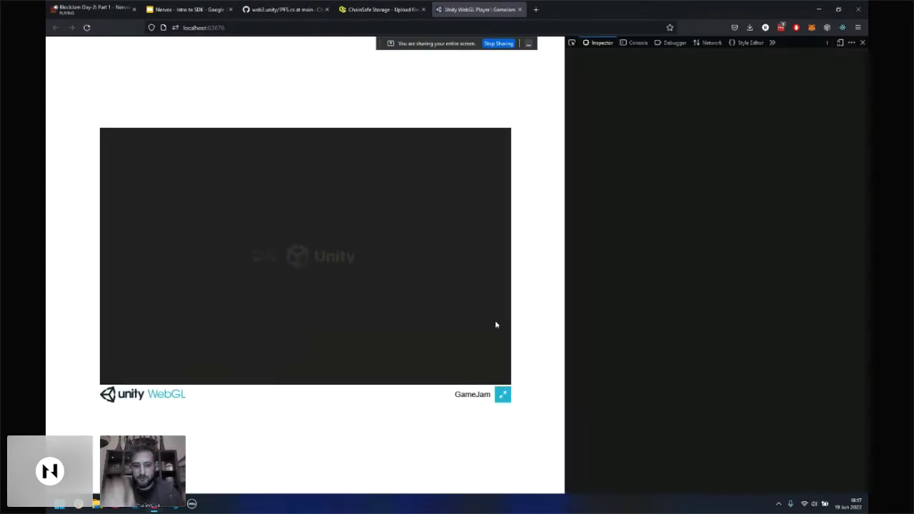
key("F5")
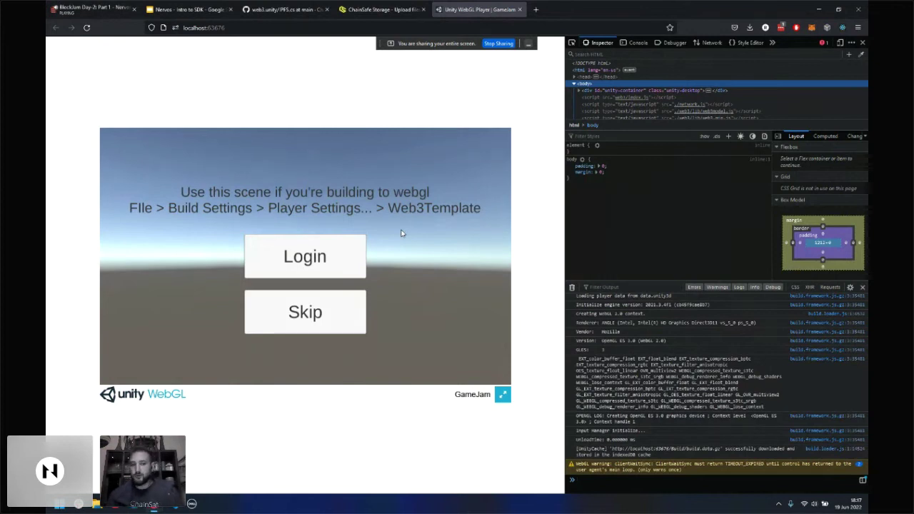
left_click(336, 249)
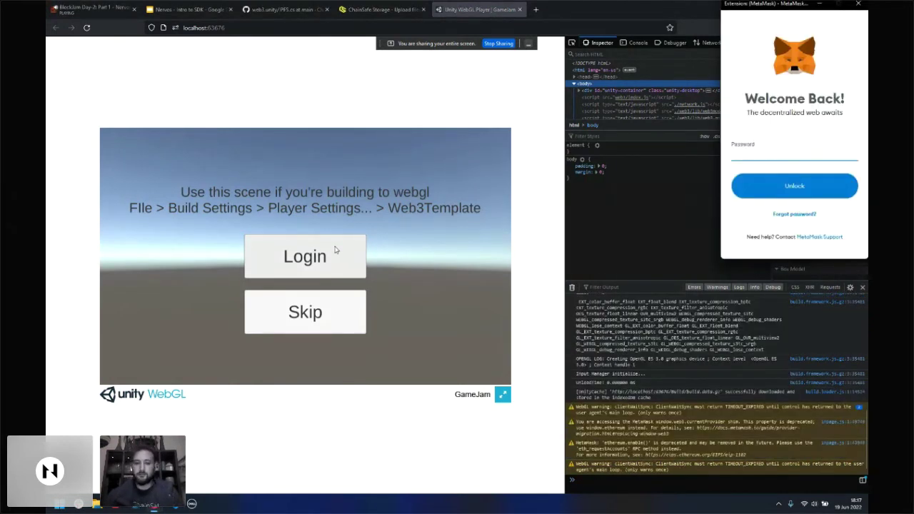
type("•••••••••")
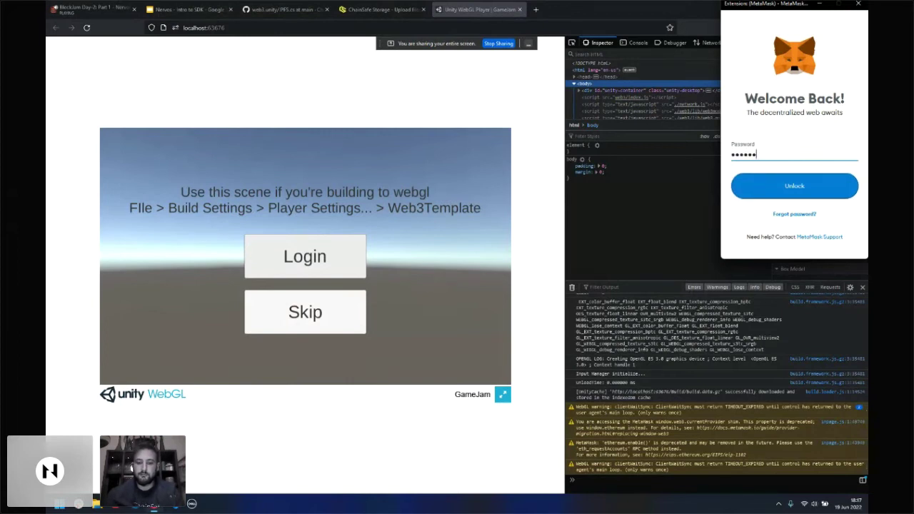
type("•••••••••••••")
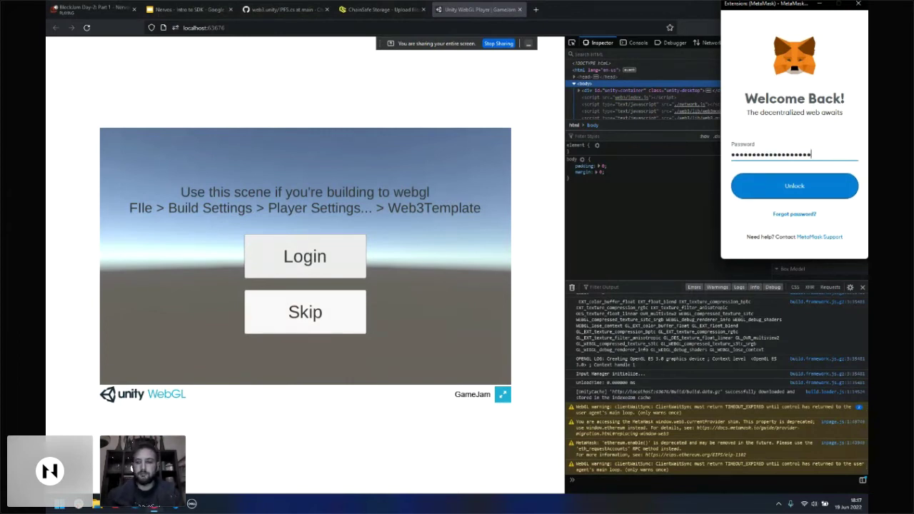
key("Return")
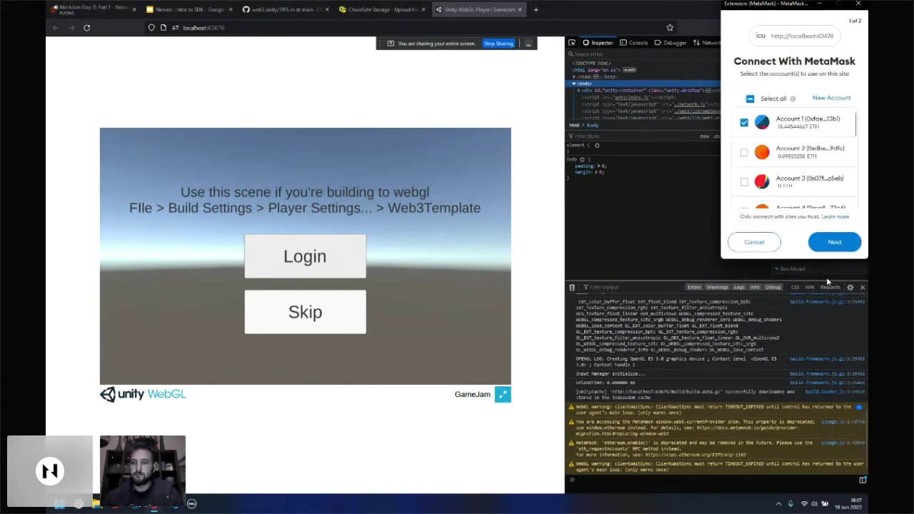
Step: Connect Account 1 to the GameJam site on the Rinkeby Test Network and highlight the account address logged in the console
left_click(833, 242)
left_click(833, 242)
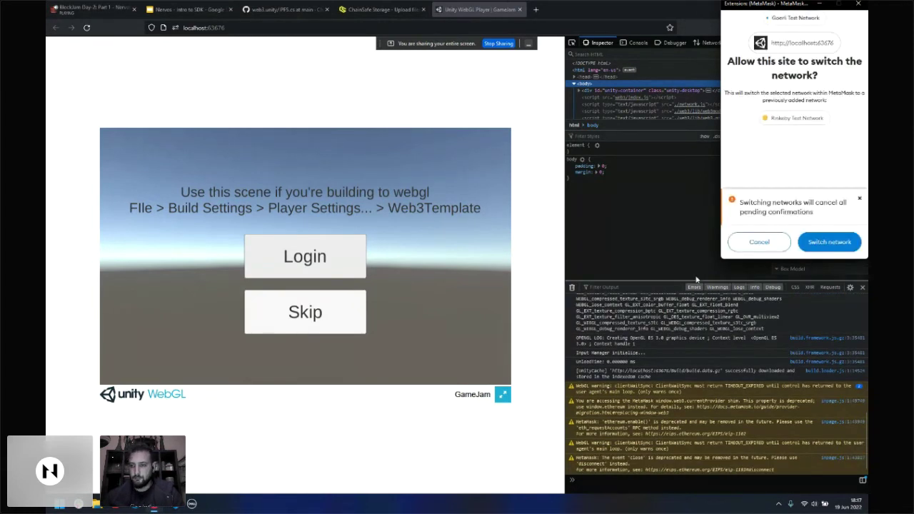
left_click(838, 244)
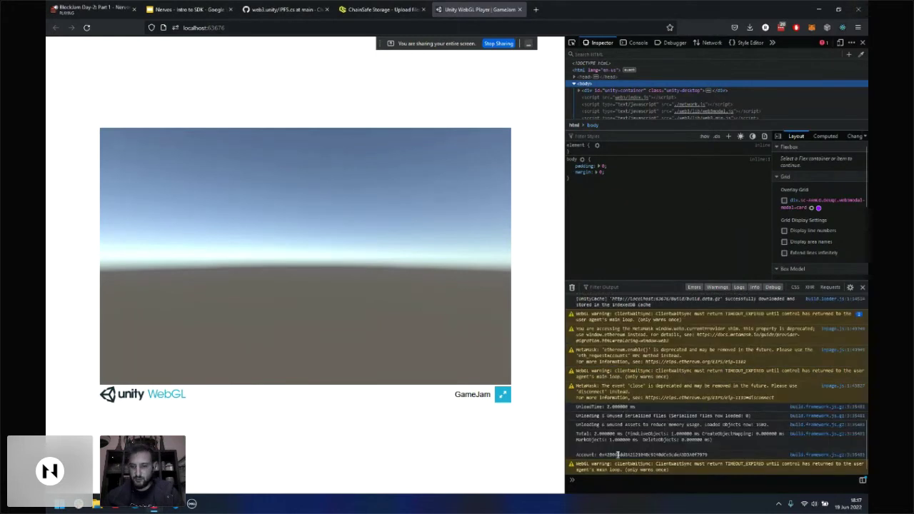
double_click(618, 454)
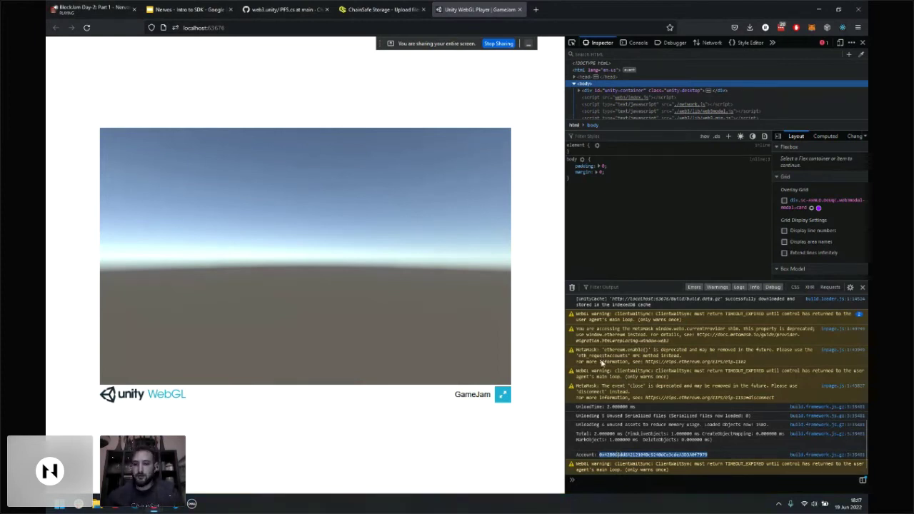
Step: Switch to Unity and add the MinterWebGL prefab from the Minter prefabs folder to SampleScene
key("alt+Tab")
key("alt+Tab")
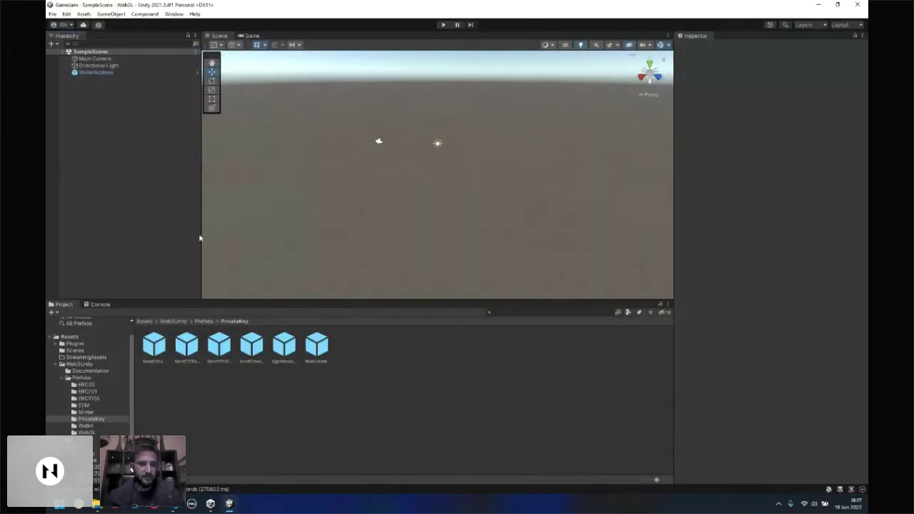
scroll(92, 418, "down", 2)
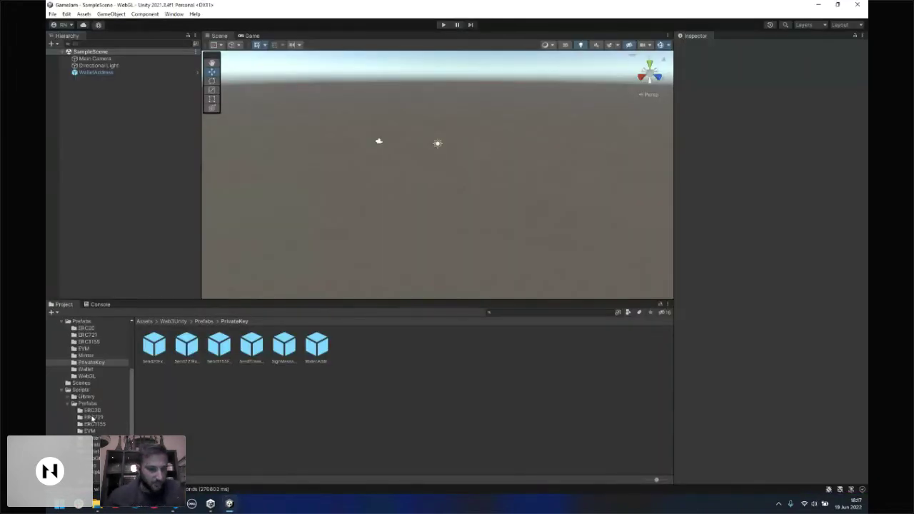
scroll(68, 397, "up", 1)
left_click(86, 375)
left_click(223, 347)
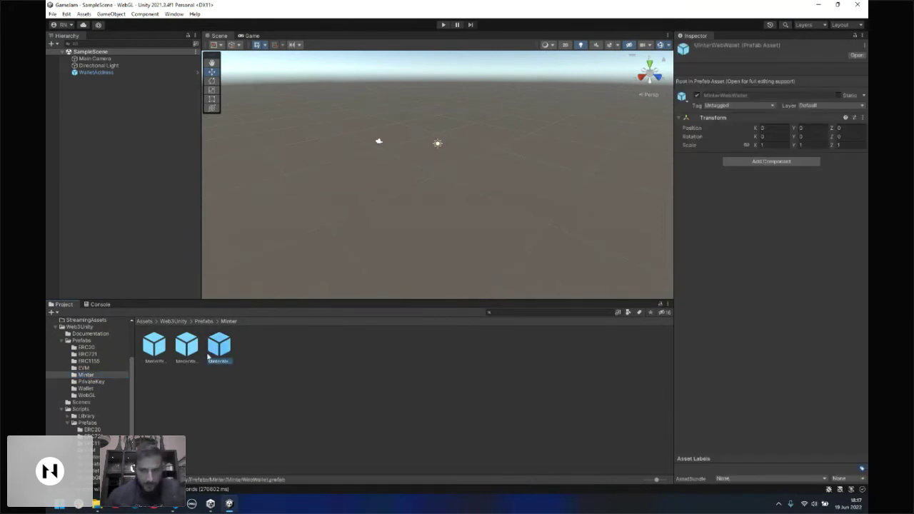
left_click(188, 346)
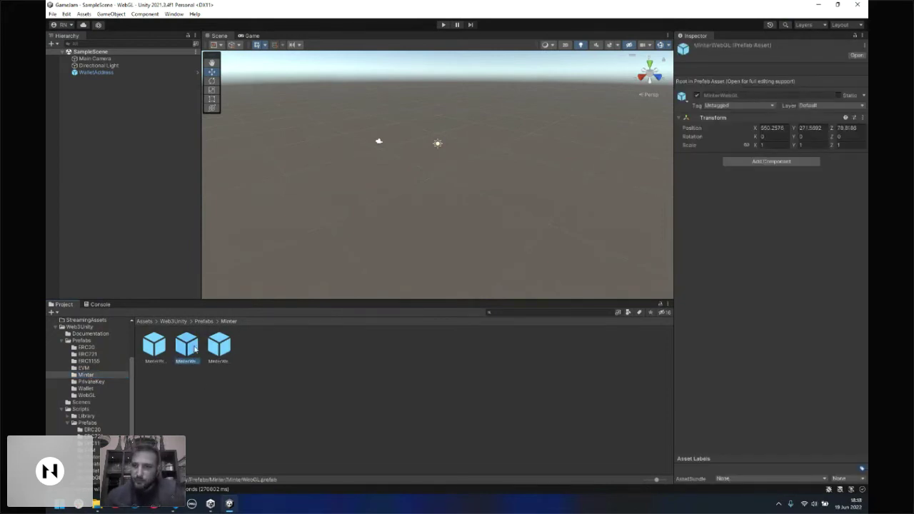
left_click_drag(187, 342, 129, 159)
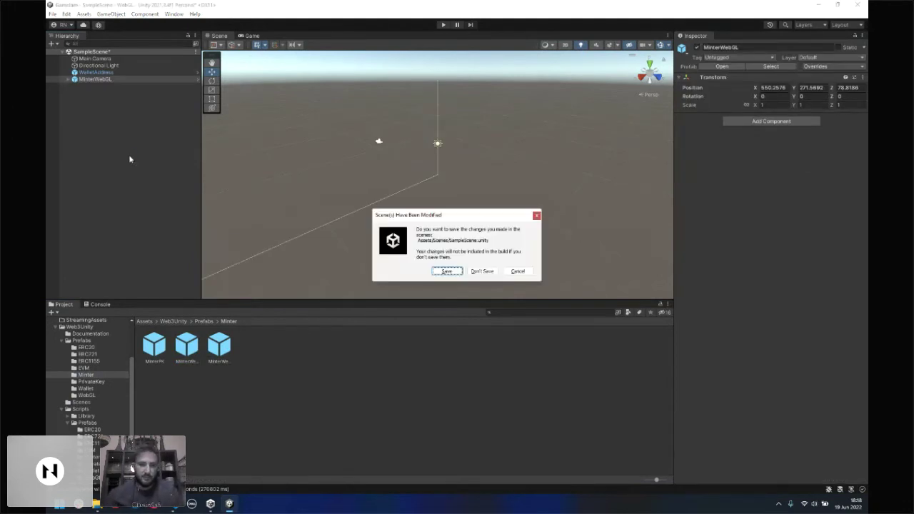
Step: Build and run the project again with the SampleScene changes saved, and close the earlier WebGL player page in the browser
left_click(443, 269)
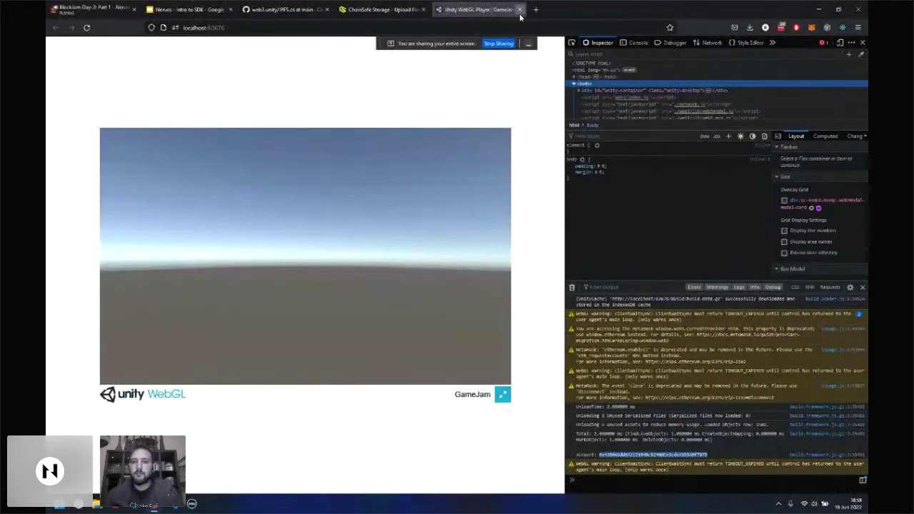
key("ctrl+w")
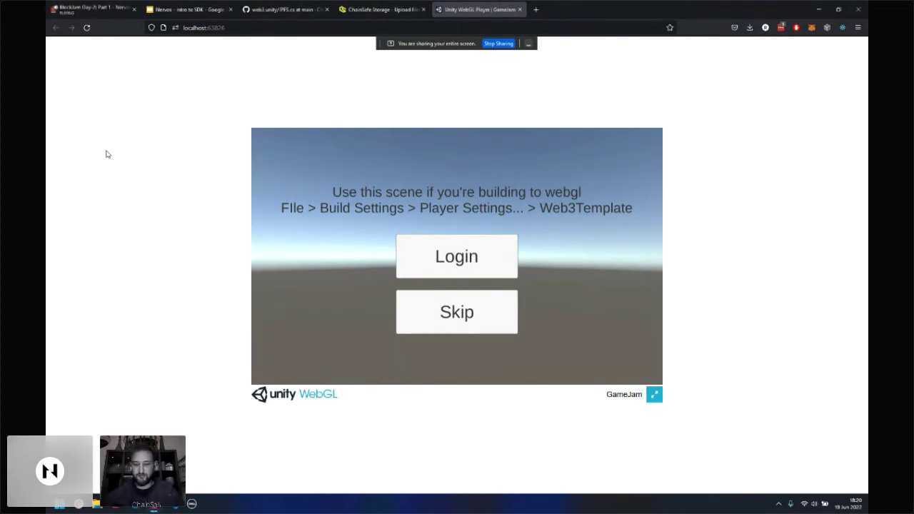
Step: Open the developer tools beside the new GameJam build and reload the page
key("ctrl+i")
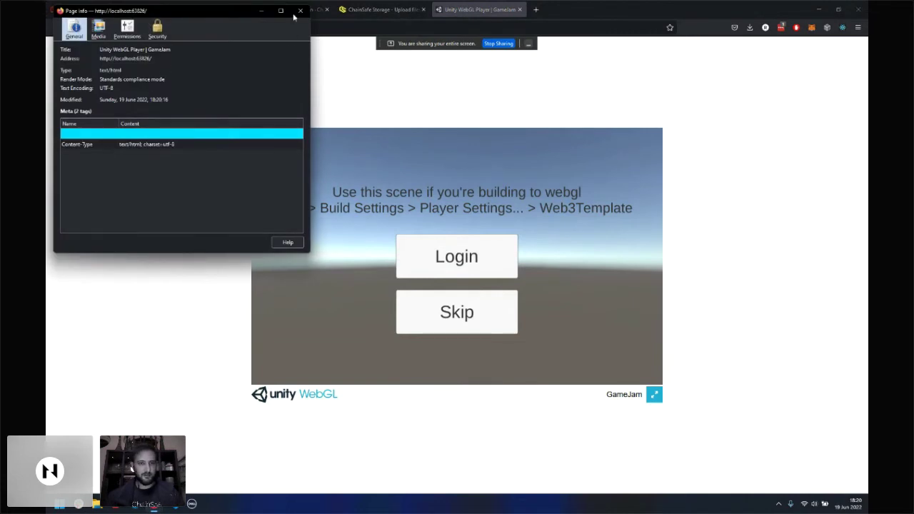
left_click(294, 14)
key("ctrl+shift+i")
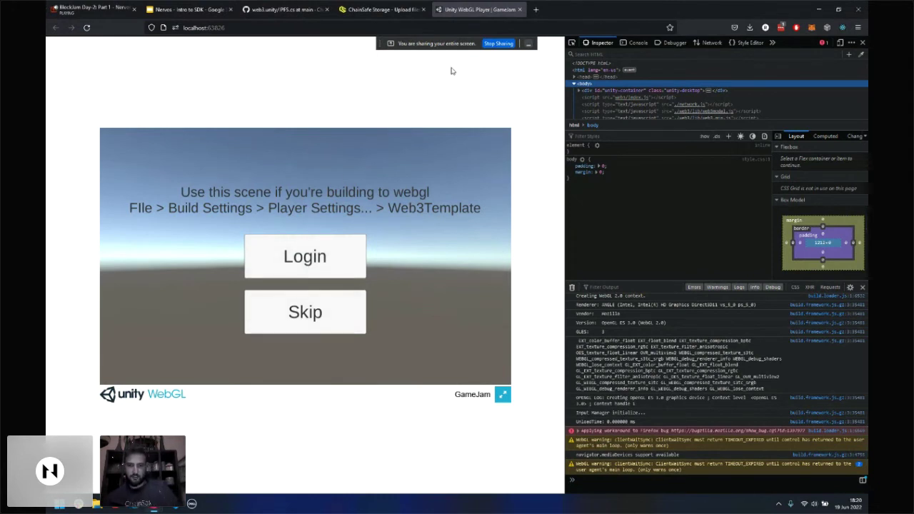
key("ctrl+r")
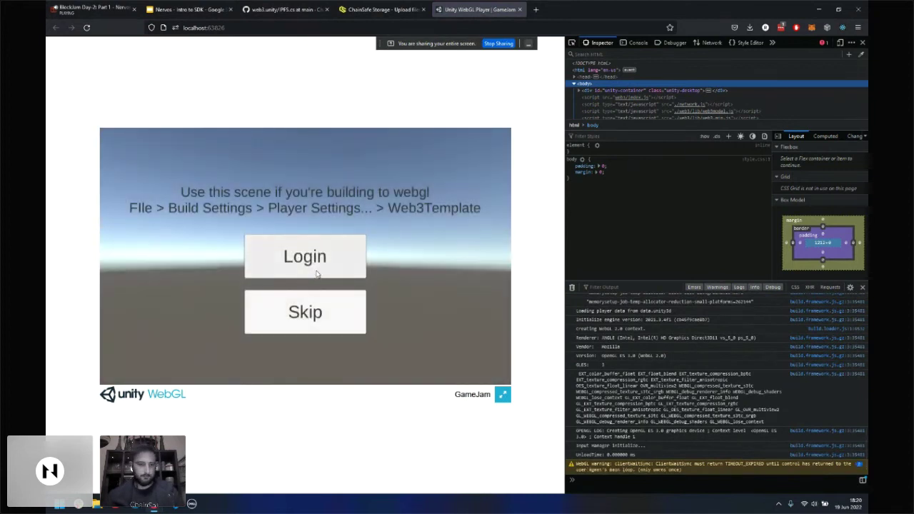
Step: Log in to the new GameJam build by connecting Account 1 in MetaMask
left_click(317, 273)
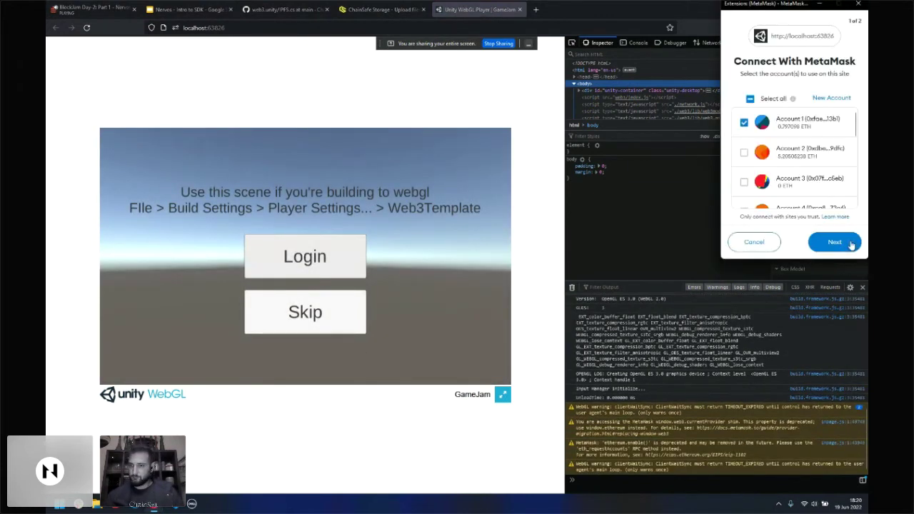
left_click(850, 245)
left_click(835, 248)
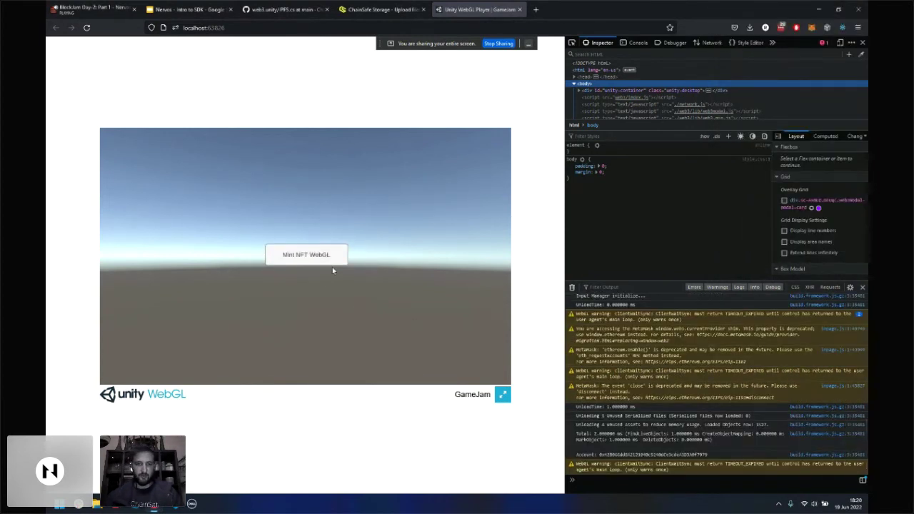
Step: Mint an NFT from the running WebGL game and confirm the transaction in MetaMask
left_click(323, 264)
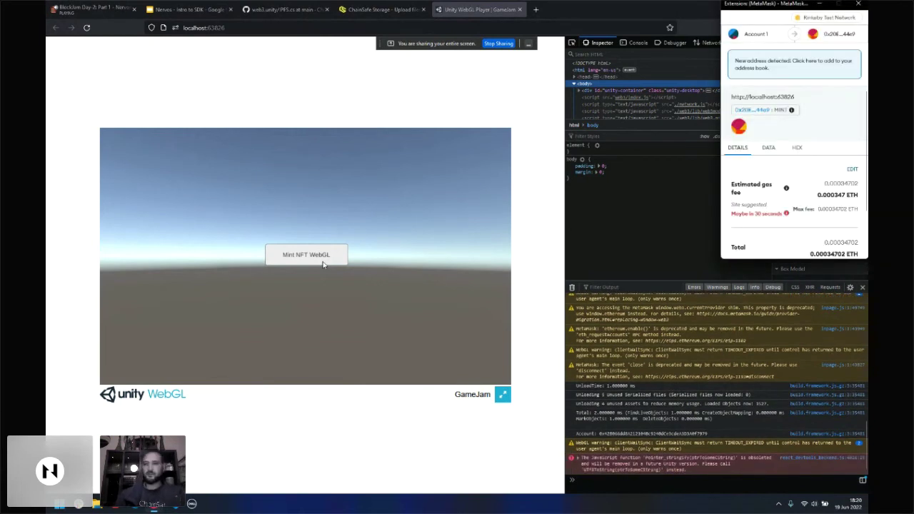
scroll(765, 174, "down", 2)
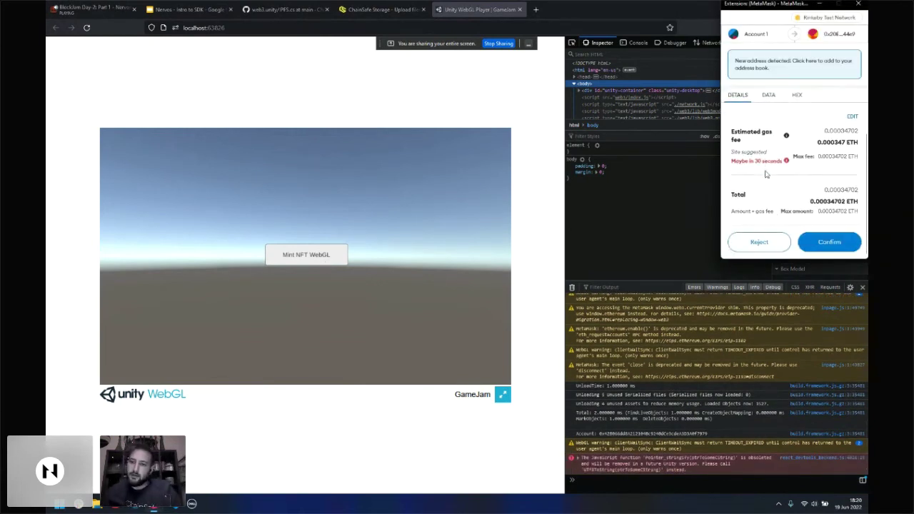
left_click(825, 241)
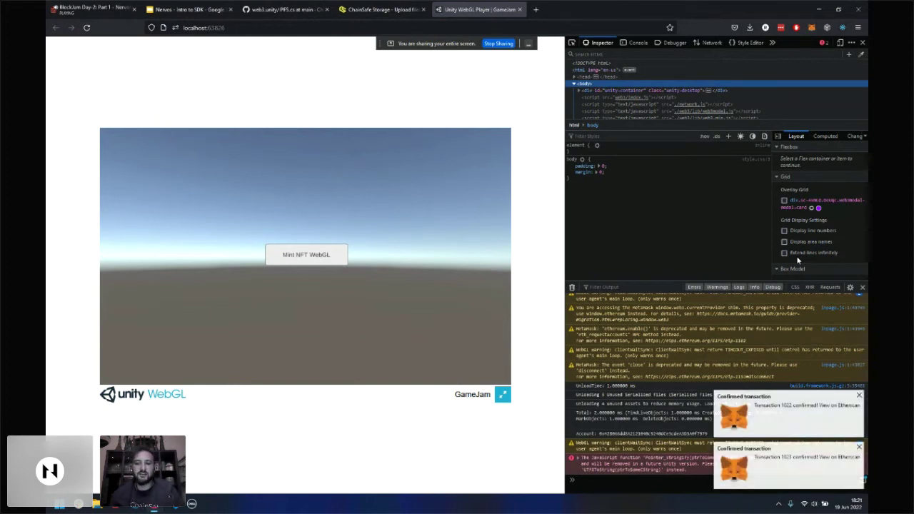
Step: View the confirmed mint transaction on Etherscan and open the page of the transferred Core NFT token
left_click(768, 463)
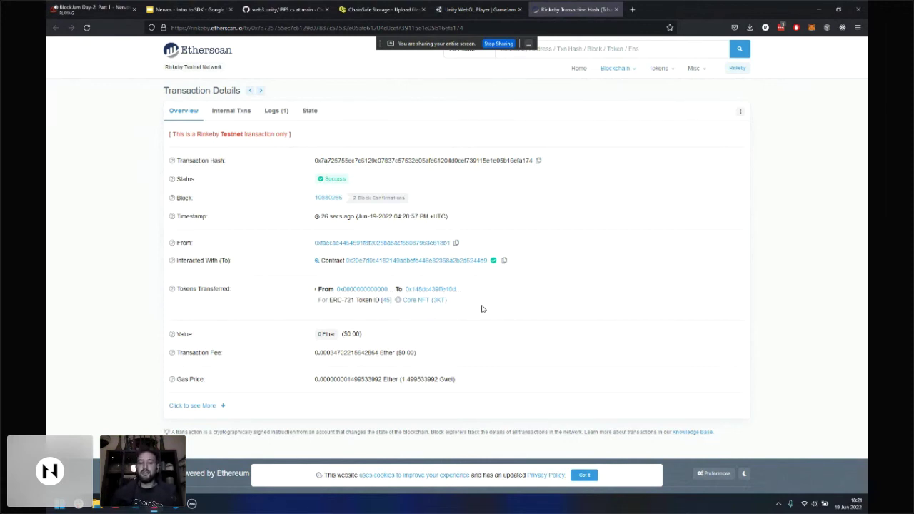
left_click(391, 299)
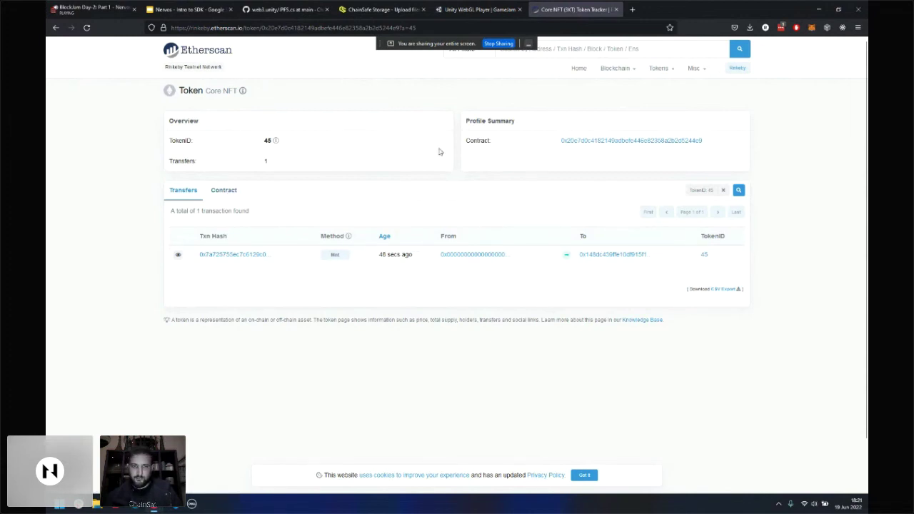
Step: Check the Core NFT token's ID and contract section on Etherscan, and close the token page
double_click(267, 140)
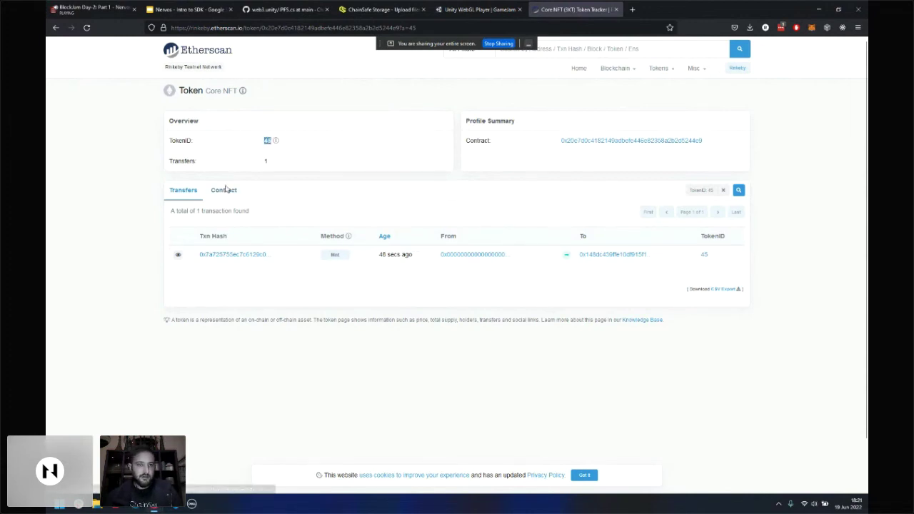
left_click(226, 189)
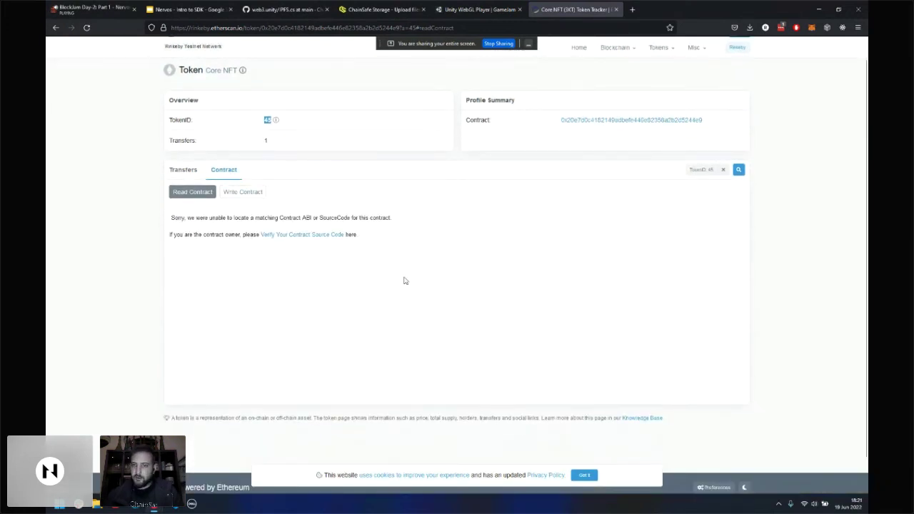
scroll(403, 281, "up", 1)
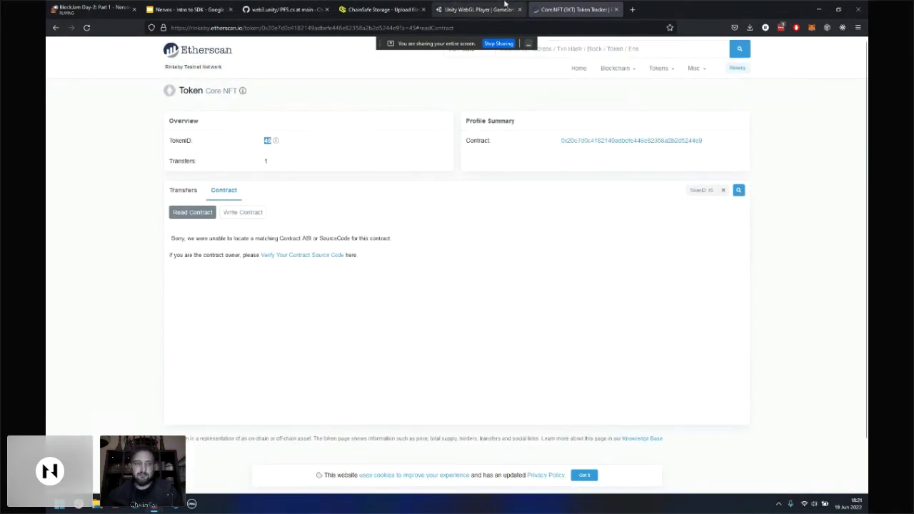
left_click(56, 27)
left_click(50, 27)
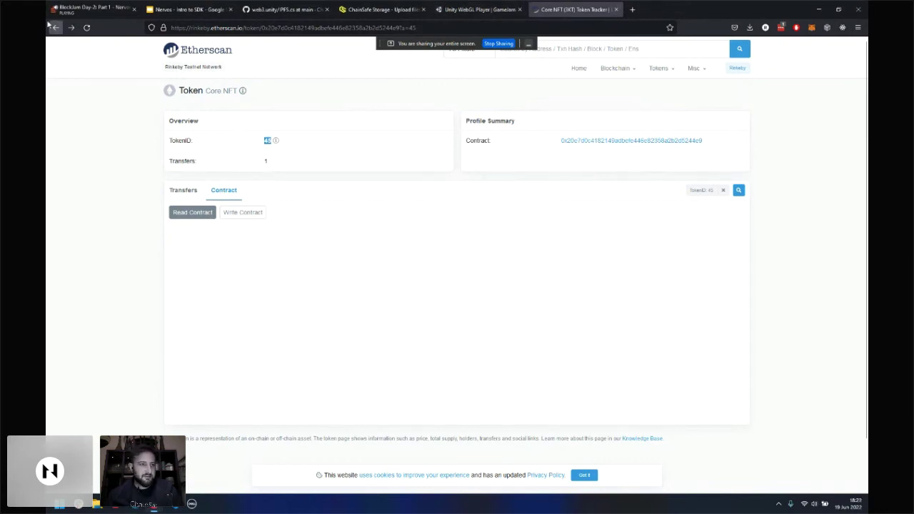
left_click(616, 9)
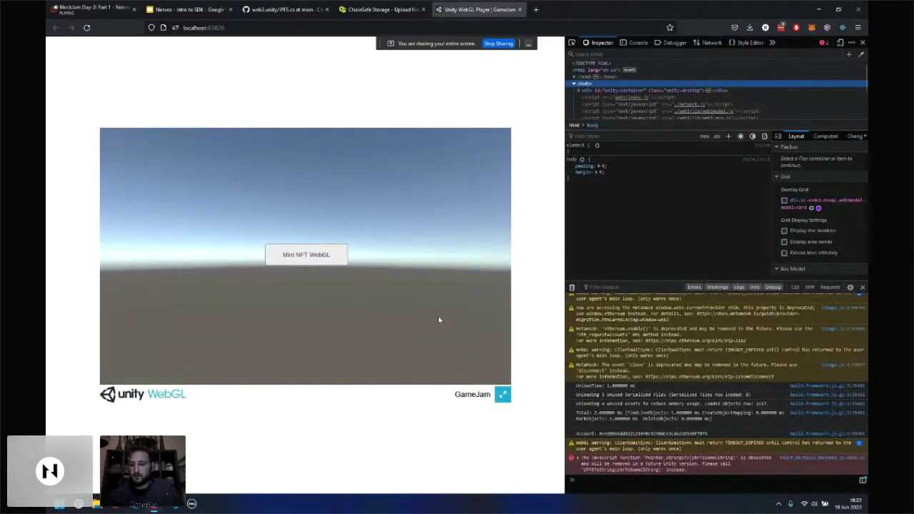
Step: Switch to the Unity editor and inspect the EventSystem and ExampleMinterScript objects inside MinterWebGL
key("alt+Tab")
left_click(427, 271)
key("alt+Tab")
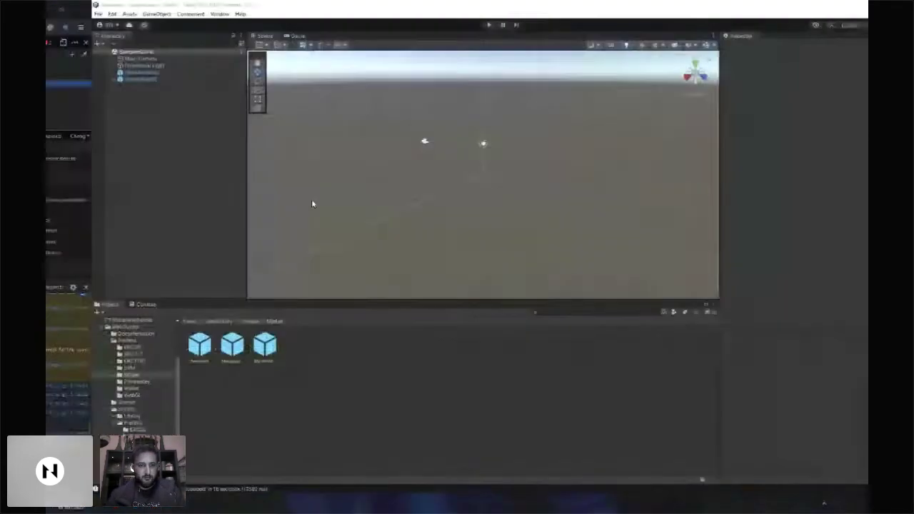
left_click(92, 78)
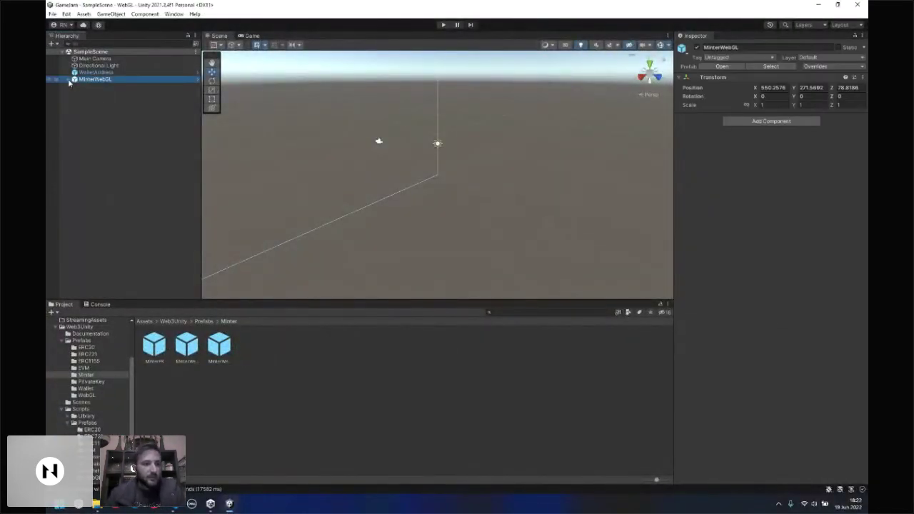
left_click(70, 79)
left_click(99, 93)
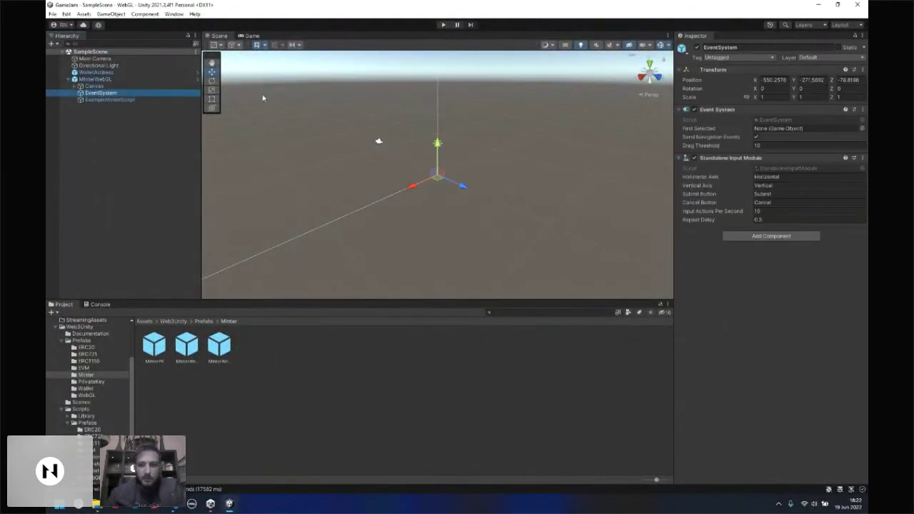
left_click(157, 100)
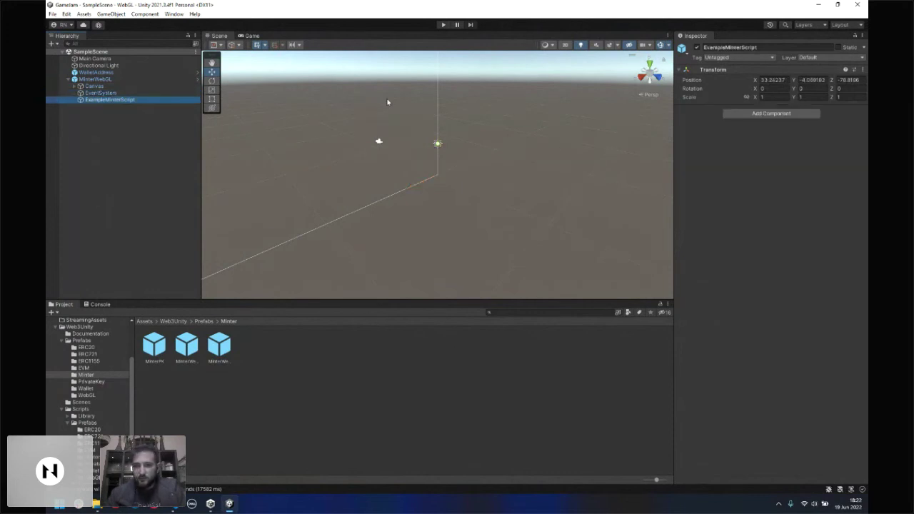
Step: Select the MintWebGL button under the MinterWebGL canvas and select the Cid value of its Mint Web GL script
left_click(96, 93)
left_click(74, 86)
left_click(104, 93)
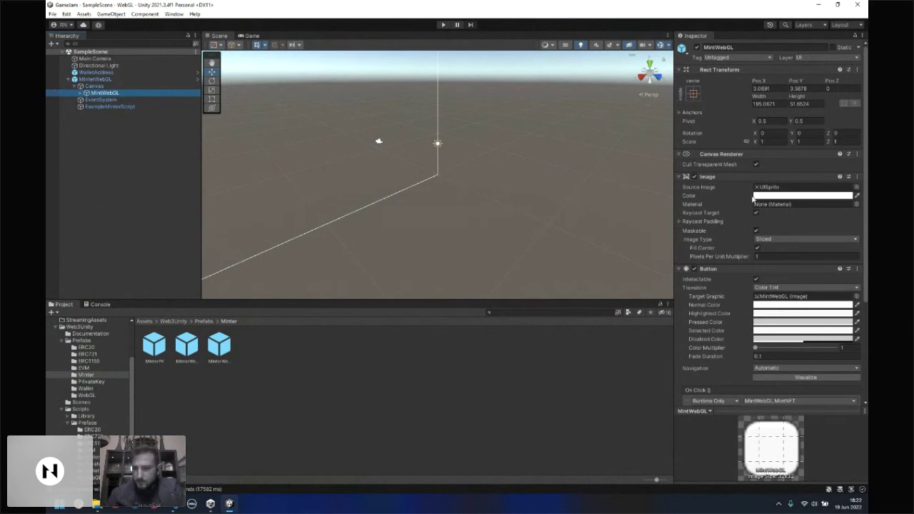
scroll(718, 340, "down", 5)
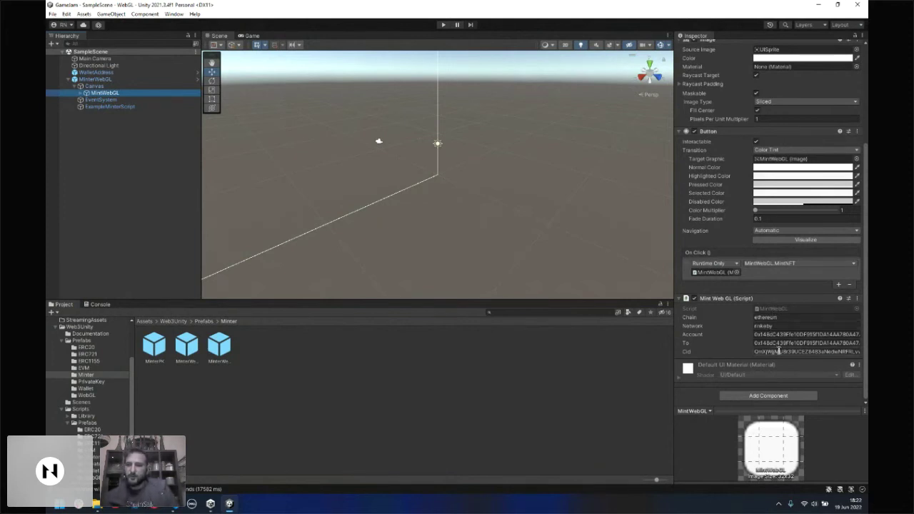
left_click(778, 351)
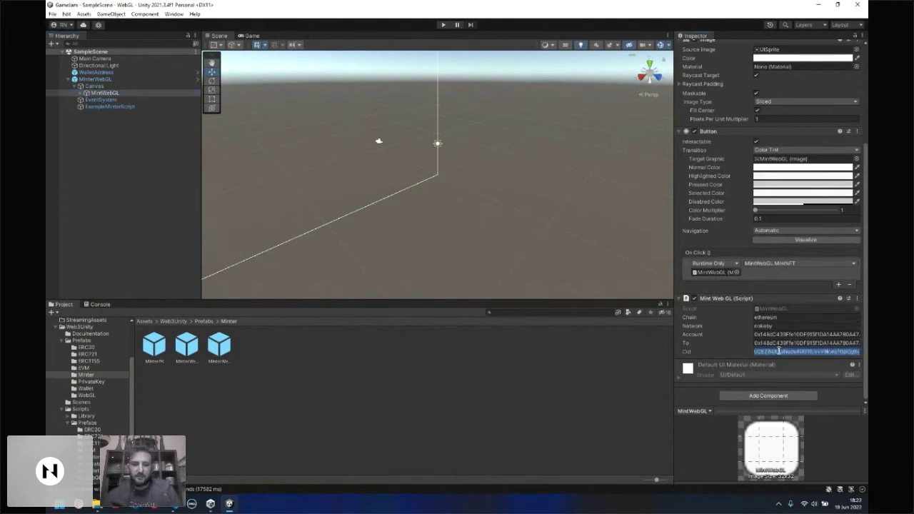
Step: Switch to Firefox and load the ipfs:// address with the MintWebGL script's Cid value in a new tab
key("alt+Tab")
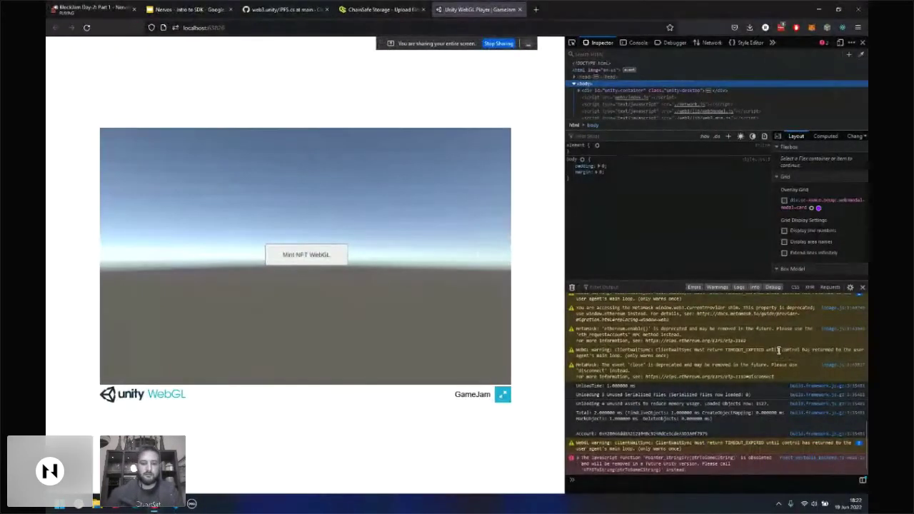
key("ctrl+t")
type("ipfs")
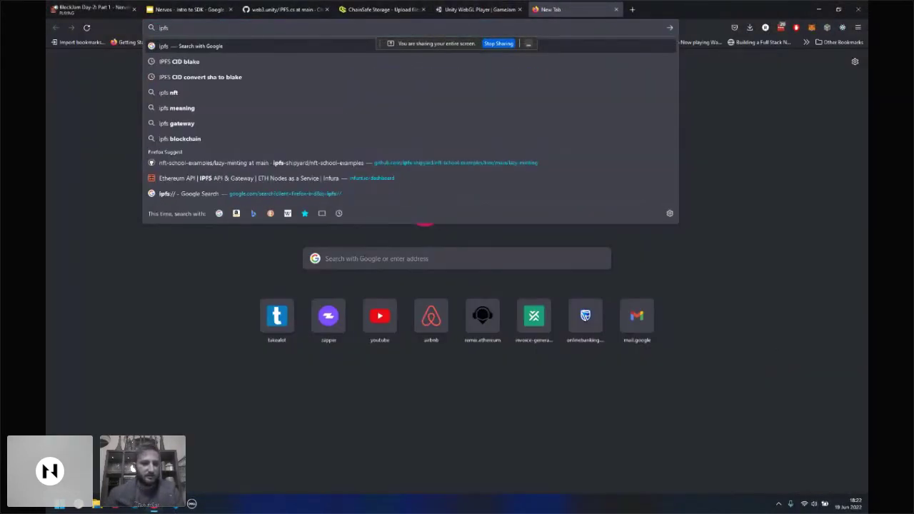
type("://")
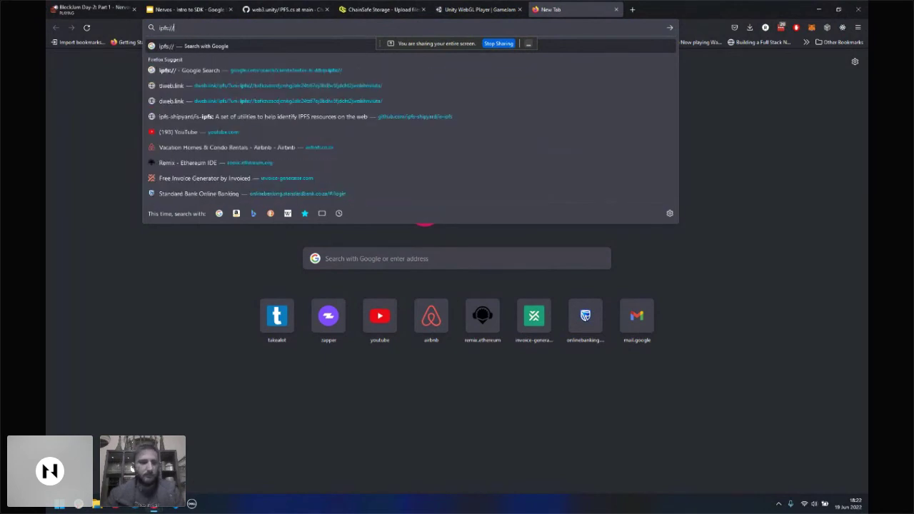
type("QmXWjMU8r39UCEZ8483aNedwNRERLvvV9kwq1GpCgthj")
key("Return")
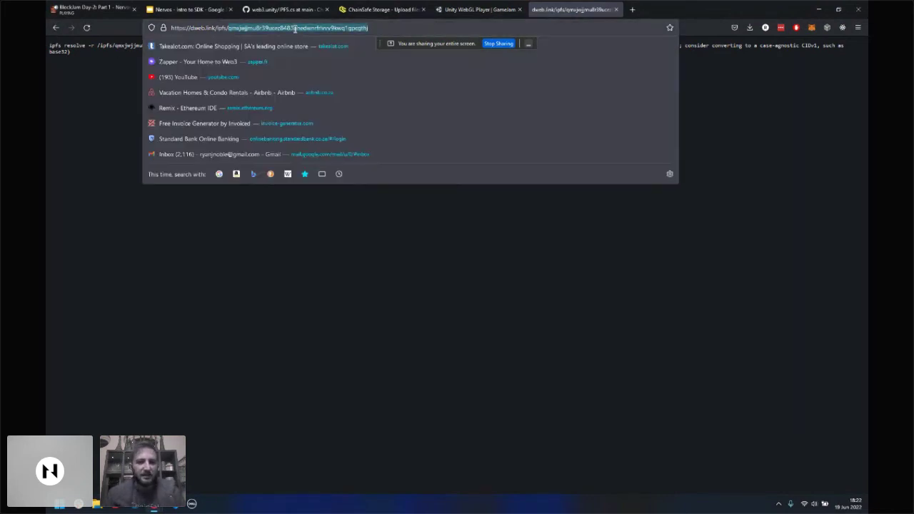
key("ctrl+t")
type("ipfs")
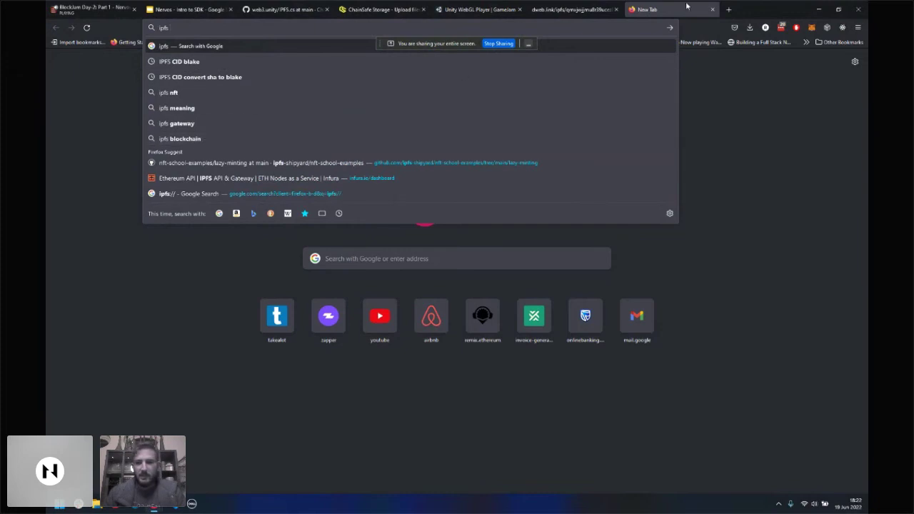
left_click(711, 9)
Step: Return to Unity, highlight the Cid value of the MintWebGL component, and open its MintWebGL script in Visual Studio Code
key("alt+Tab")
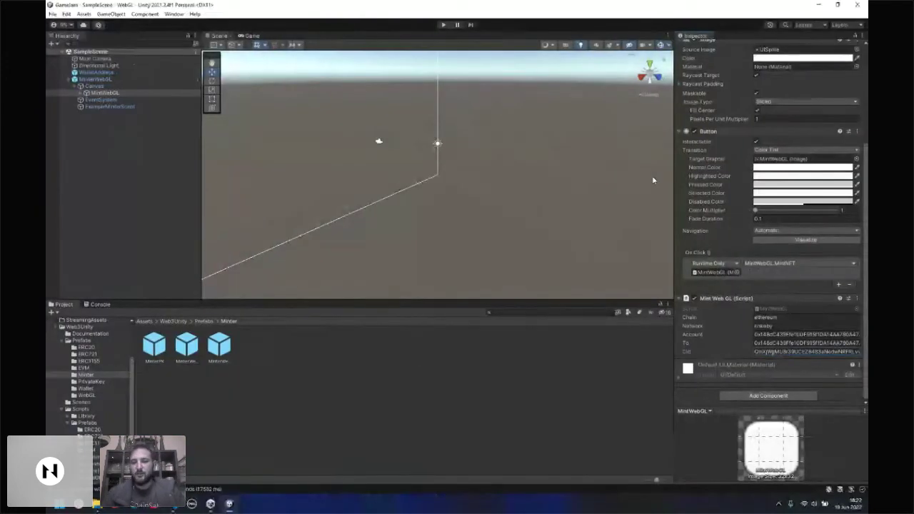
double_click(773, 352)
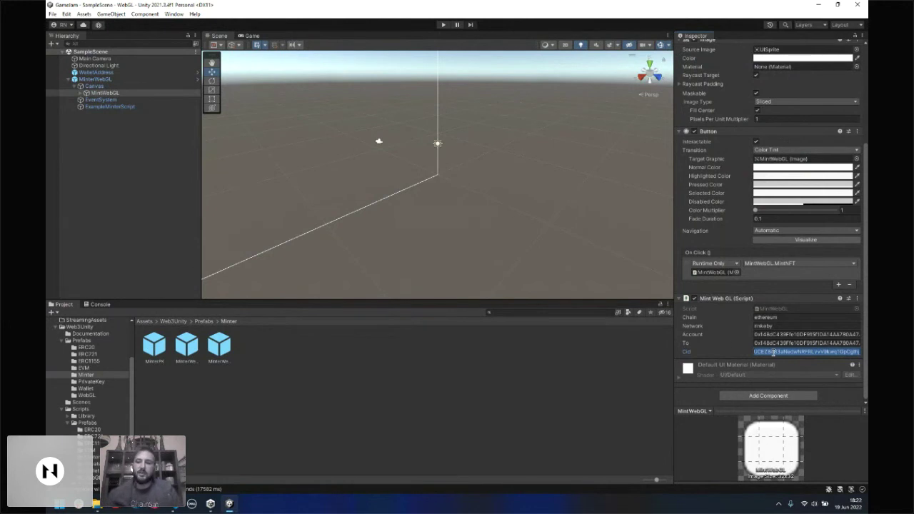
double_click(787, 309)
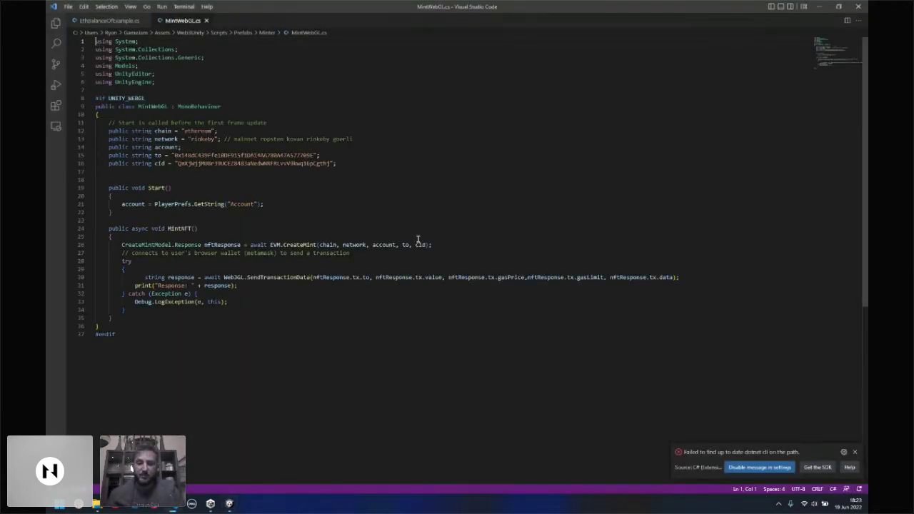
Step: Try a "Web3GL." call on a new line above the SendTransactionData statement, and undo the addition
double_click(234, 278)
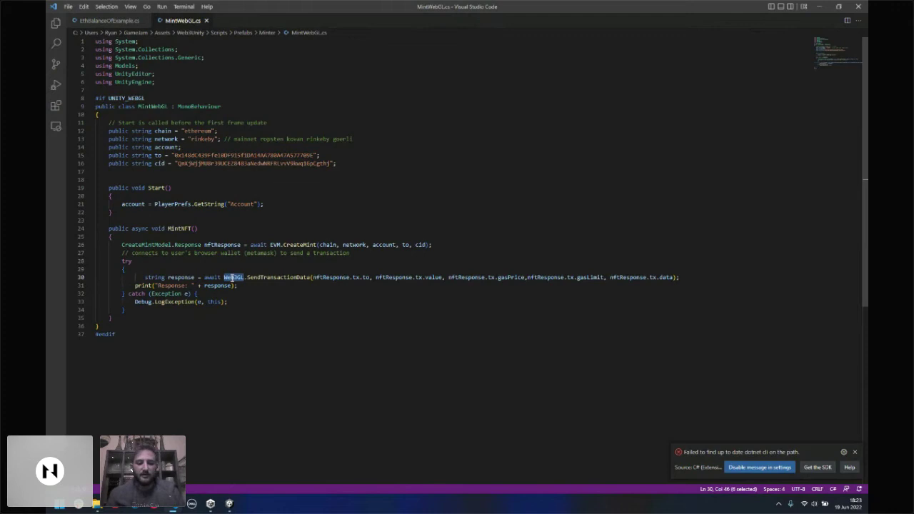
key("ctrl+c")
key("Up")
key("Return")
key("ctrl+v")
type(".")
key("ctrl+z")
key("ctrl+z")
key("ctrl+z")
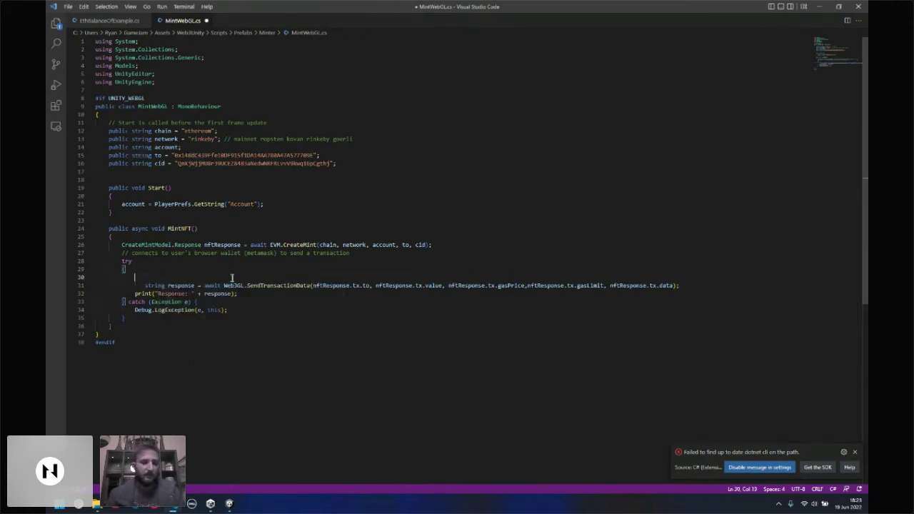
Step: Examine the CreateMint and SendTransactionData calls in MintNFT, including the data and gasPrice arguments
left_click(304, 310)
double_click(286, 277)
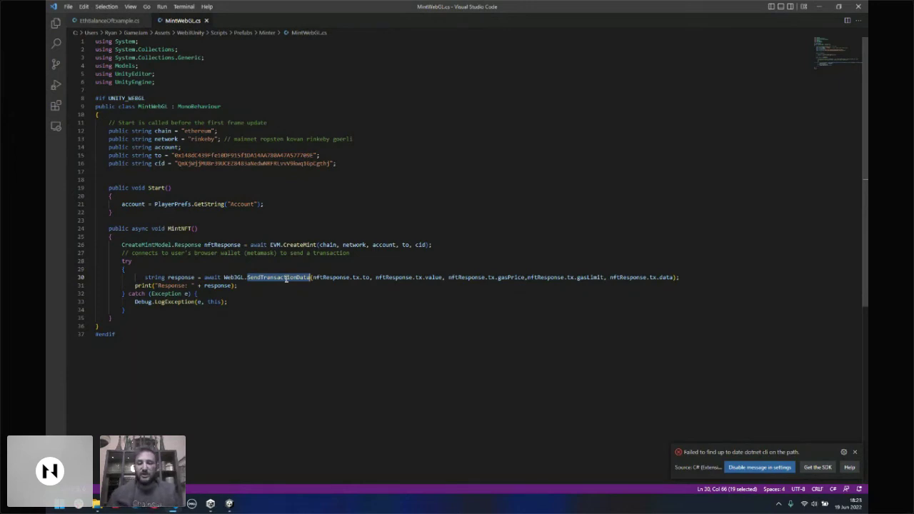
double_click(292, 246)
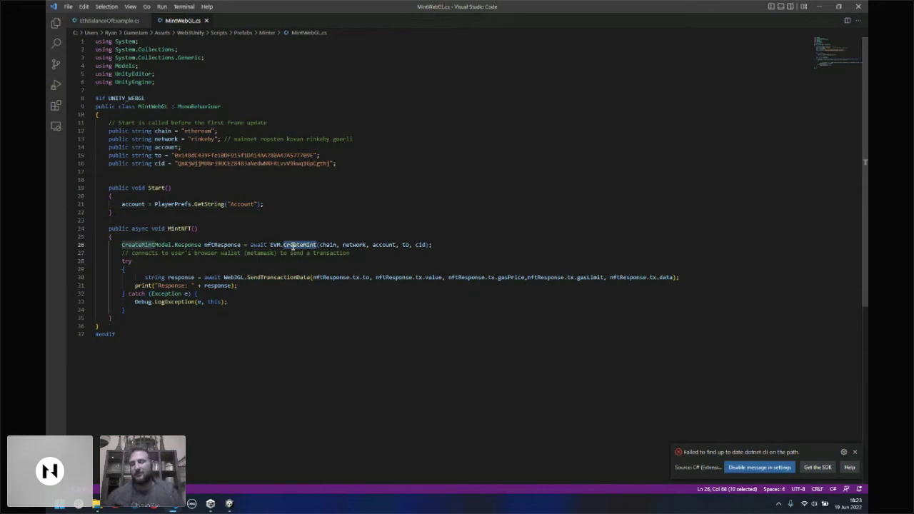
double_click(303, 276)
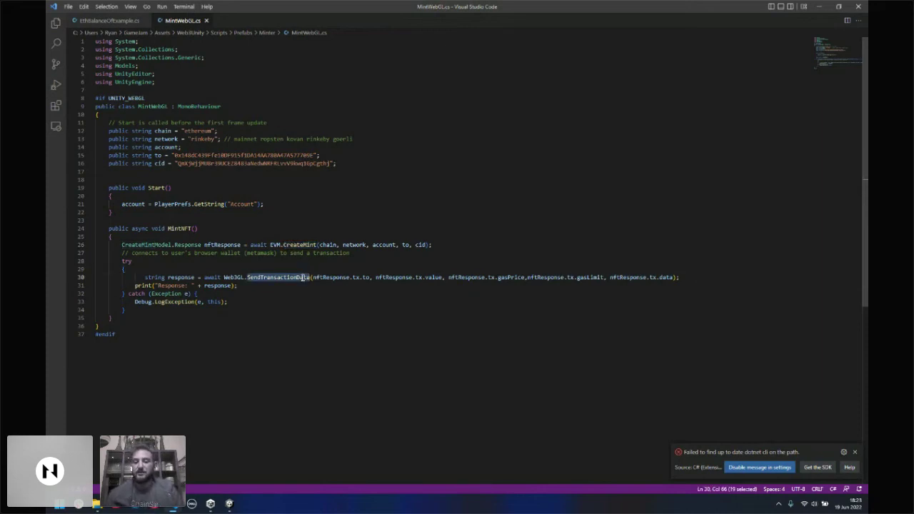
double_click(666, 277)
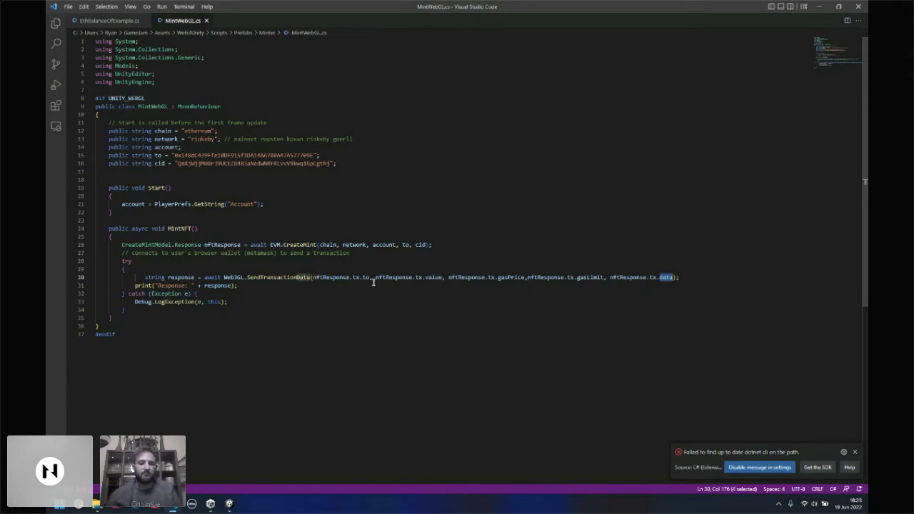
left_click(514, 278)
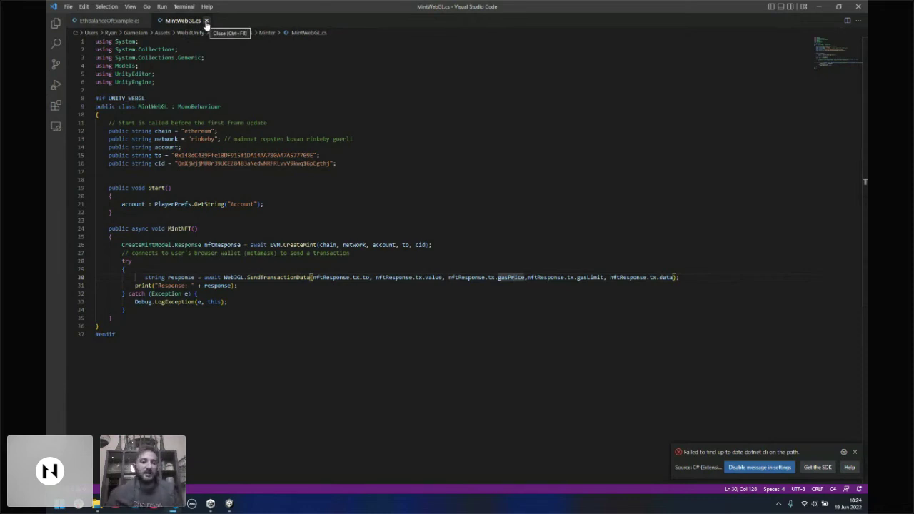
Step: Close the MintWebGL.cs file, switch back to Firefox, and close the IPFS page
left_click(206, 21)
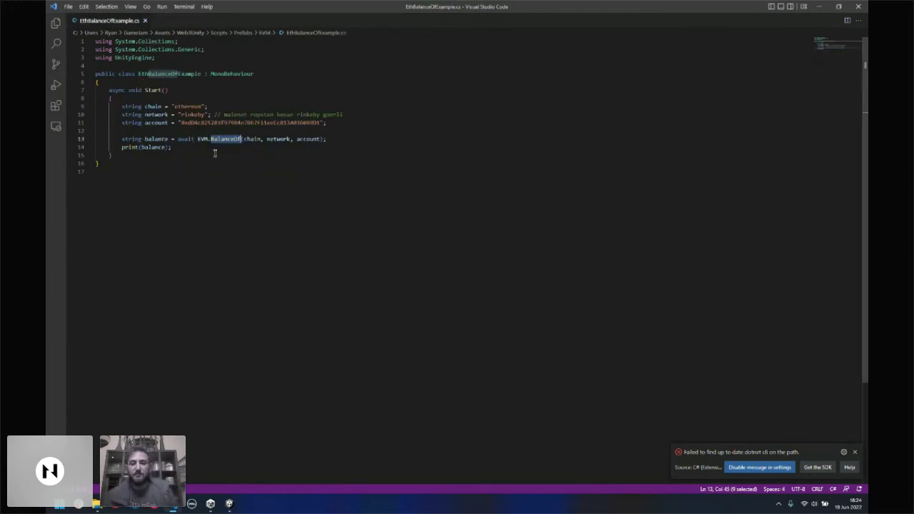
key("ctrl+super+Left")
left_click(615, 10)
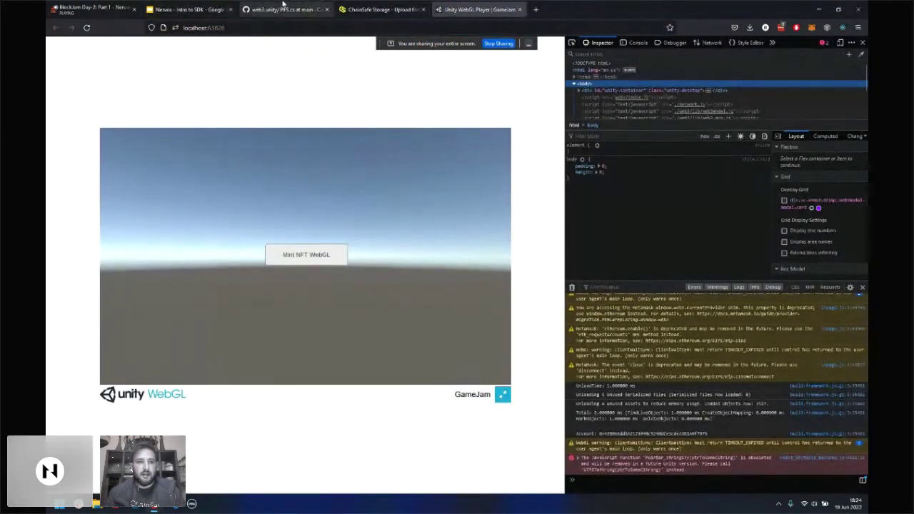
Step: Open the Nervos - Intro to SDK presentation, start the slideshow, and advance to the Stay Connected! slide
left_click(189, 9)
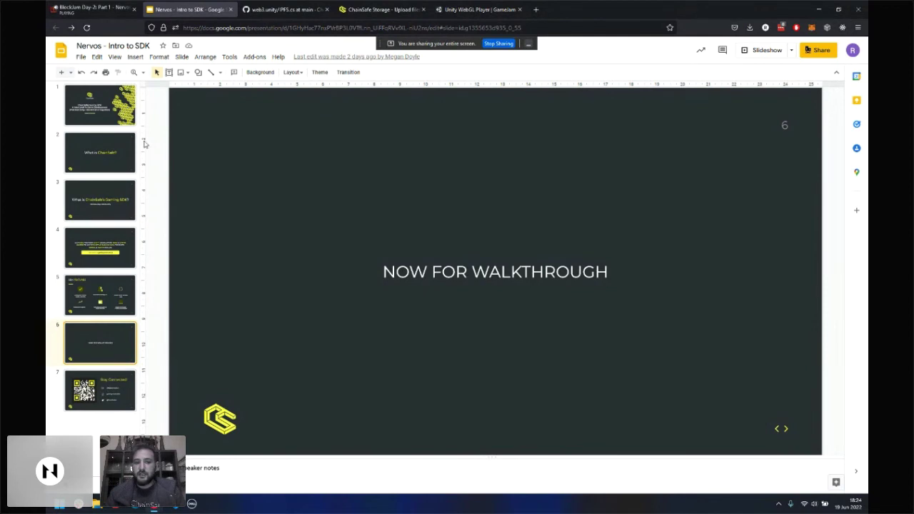
left_click(112, 57)
left_click(116, 72)
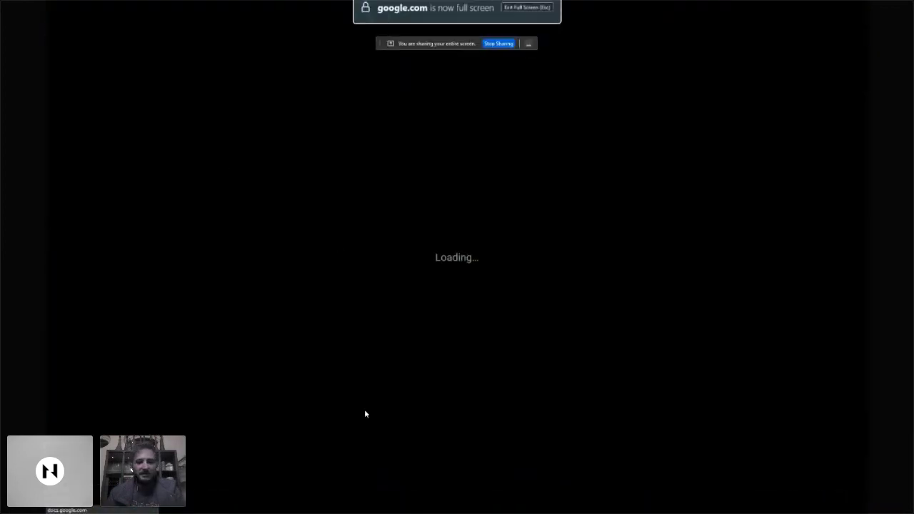
key("Right")
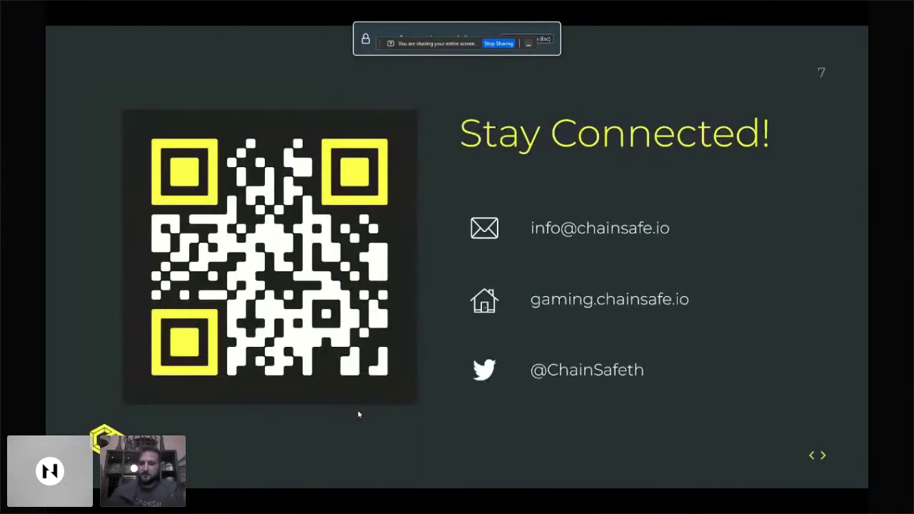